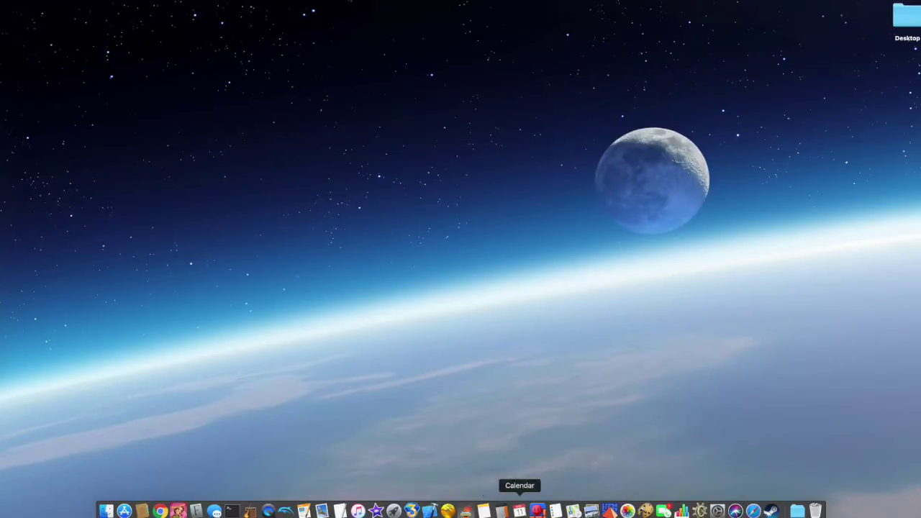
- Launch StuntMANIA Reloaded from the Dock, check its Dock options, and let it reach the main menu
left_click(466, 511)
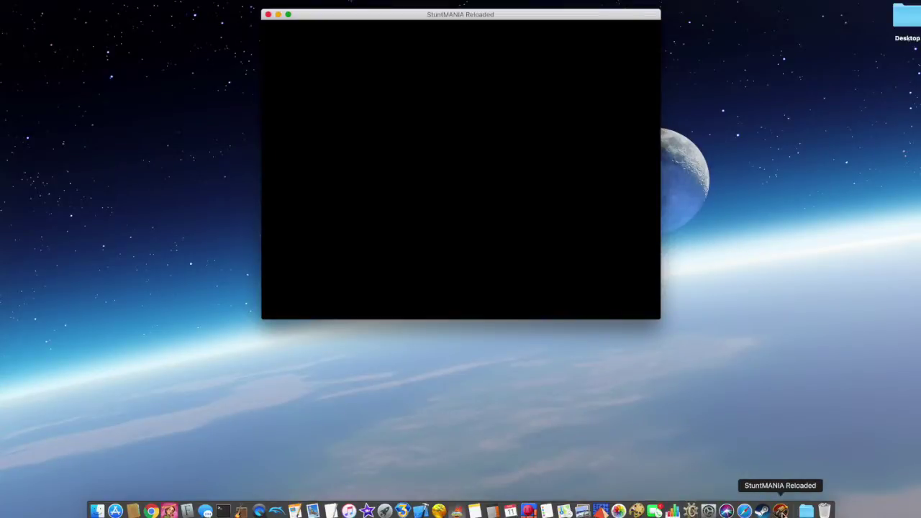
right_click(781, 513)
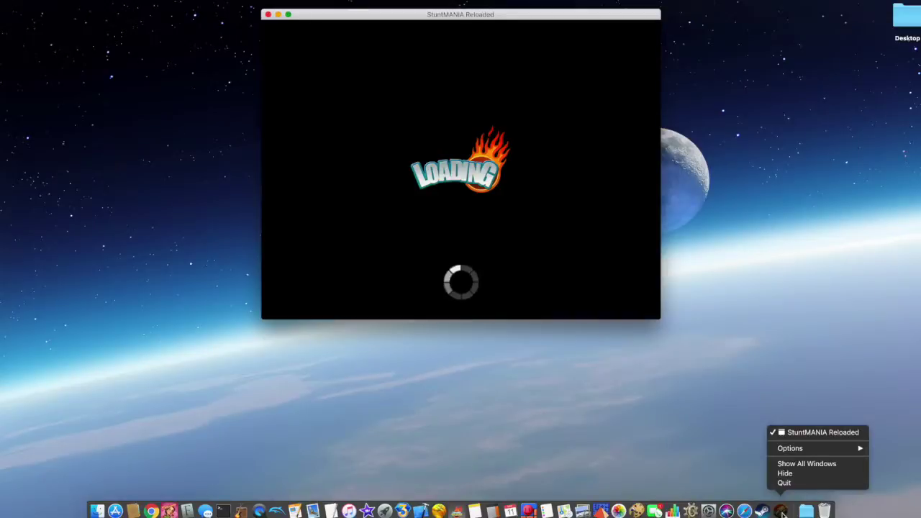
mouse_move(789, 452)
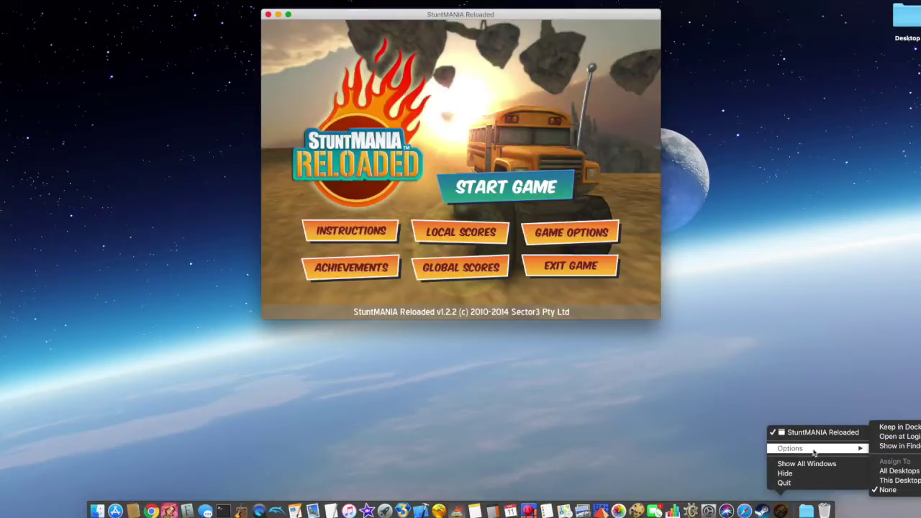
left_click(710, 423)
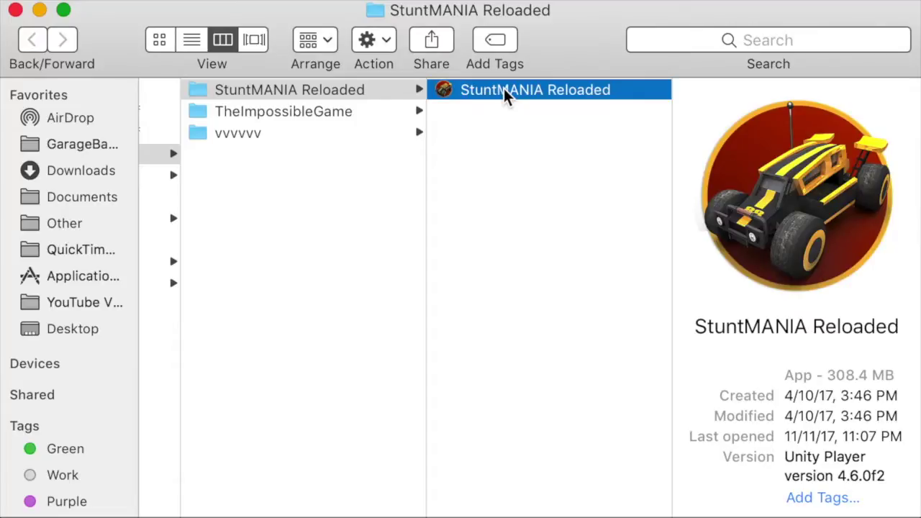
- Show the StuntMANIA Reloaded app's package contents and list its Contents folder
right_click(504, 89)
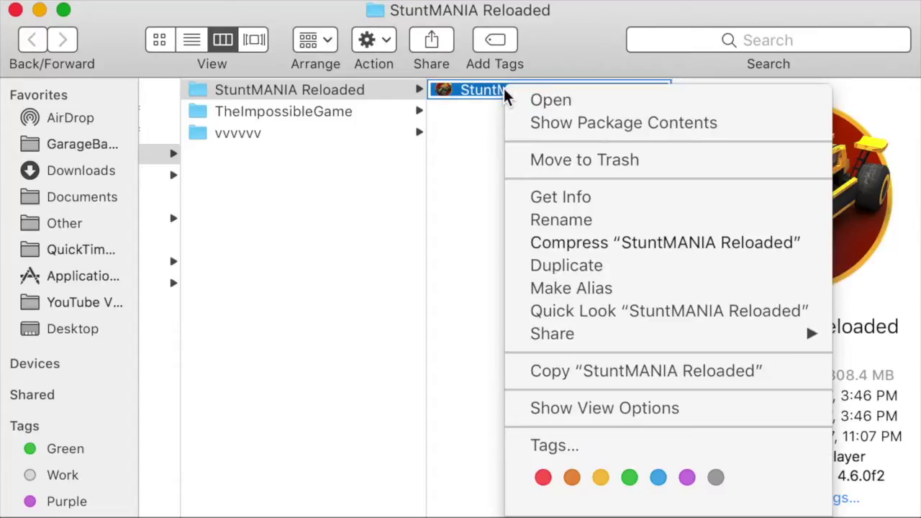
left_click(551, 123)
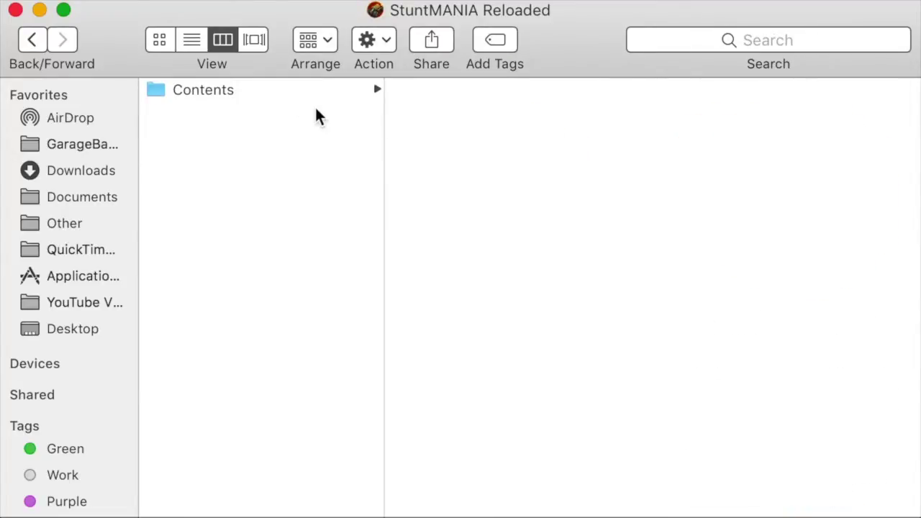
left_click(277, 92)
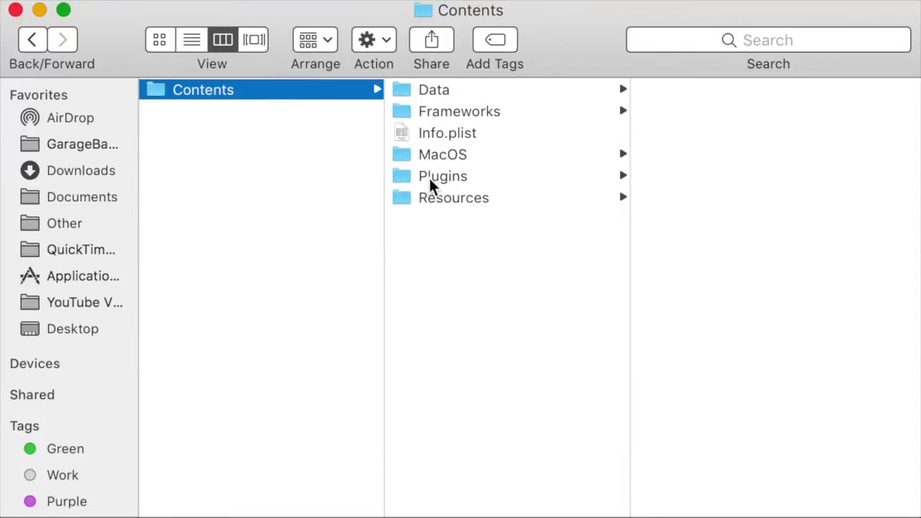
- Set everyone to Read & Write on the Contents folder, apply it to enclosed items, and close Info
right_click(297, 98)
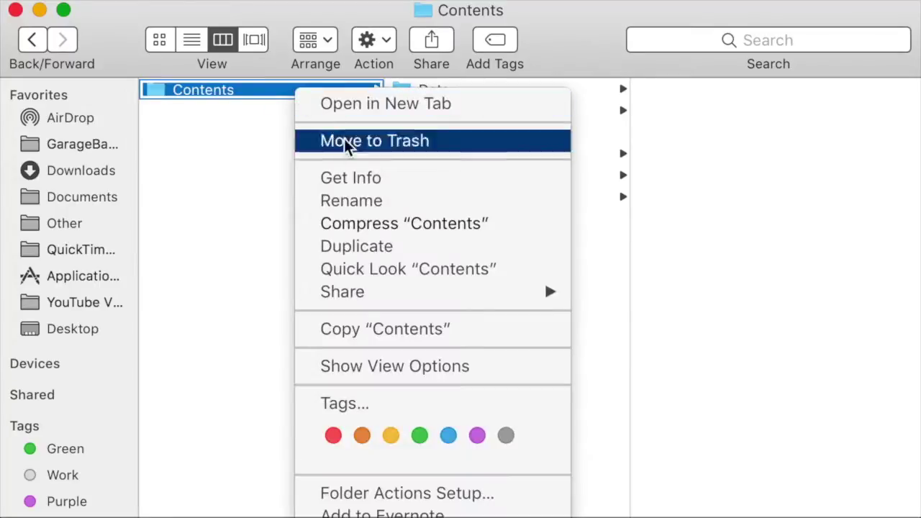
left_click(364, 179)
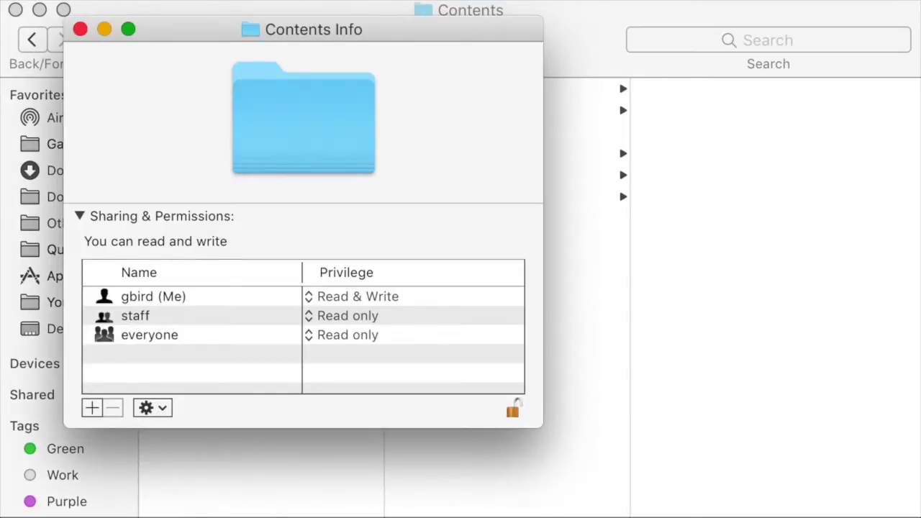
left_click(340, 337)
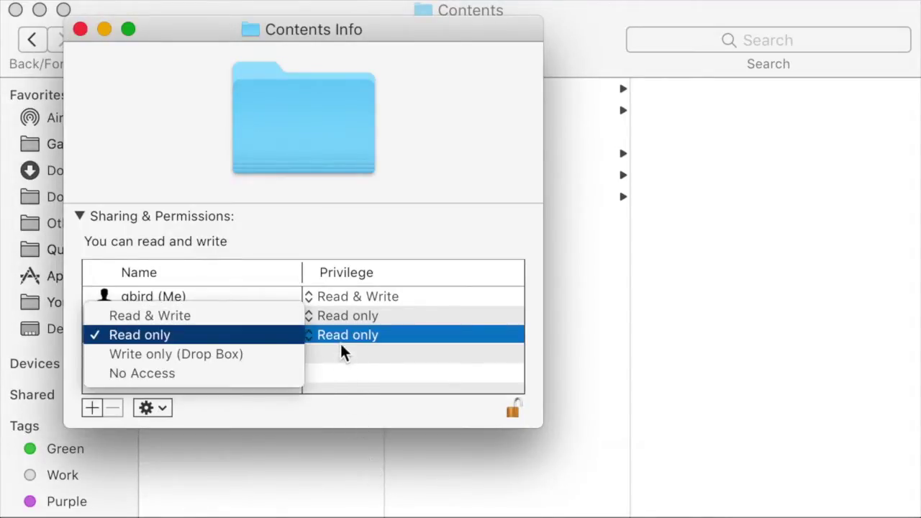
left_click(235, 322)
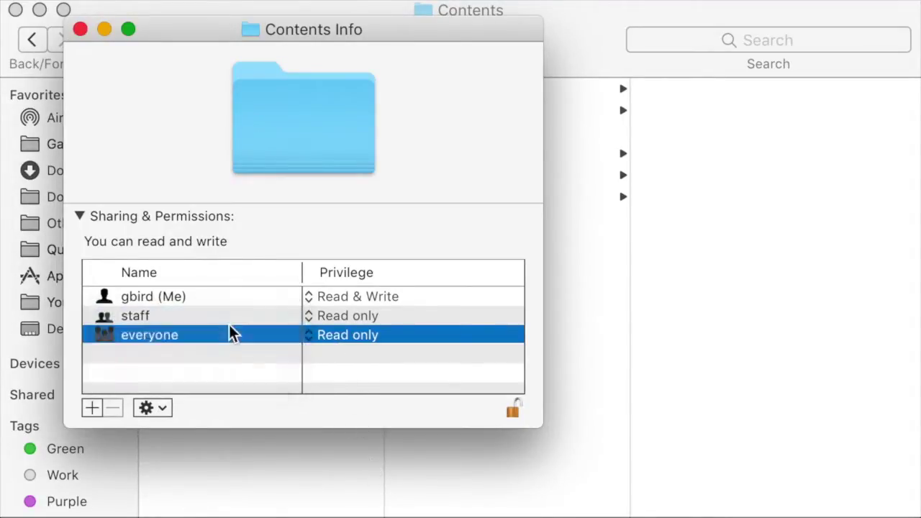
left_click(160, 412)
left_click(165, 432)
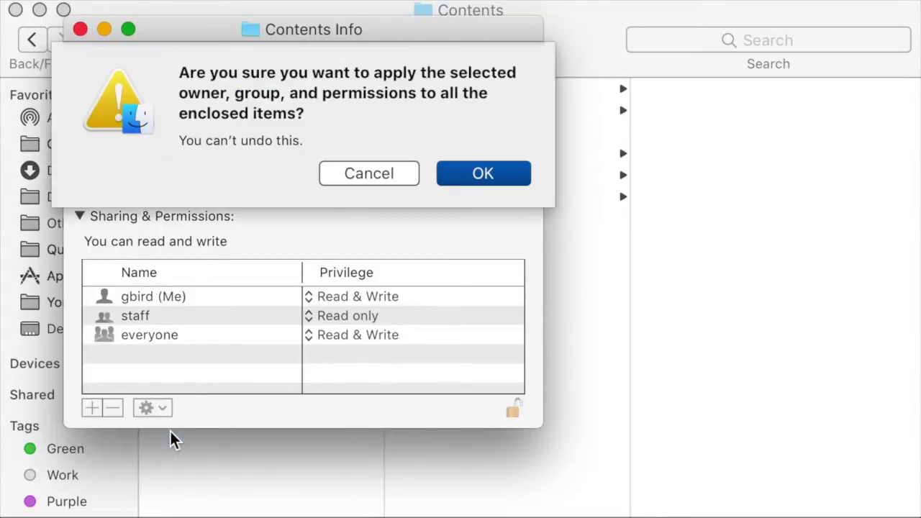
left_click(465, 178)
key("super+w")
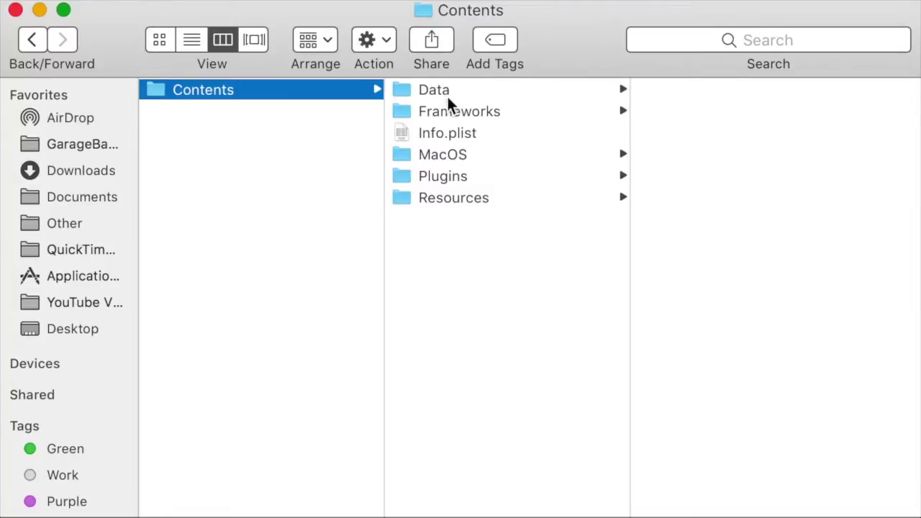
- Browse the Resources and Plugins folders, previewing Ageia.tif and CSteamworks.bundle
left_click(473, 199)
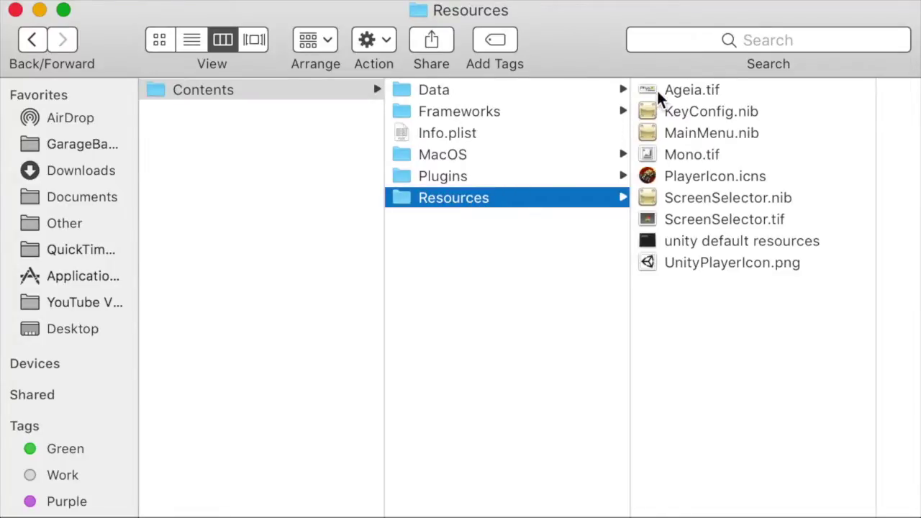
left_click(656, 89)
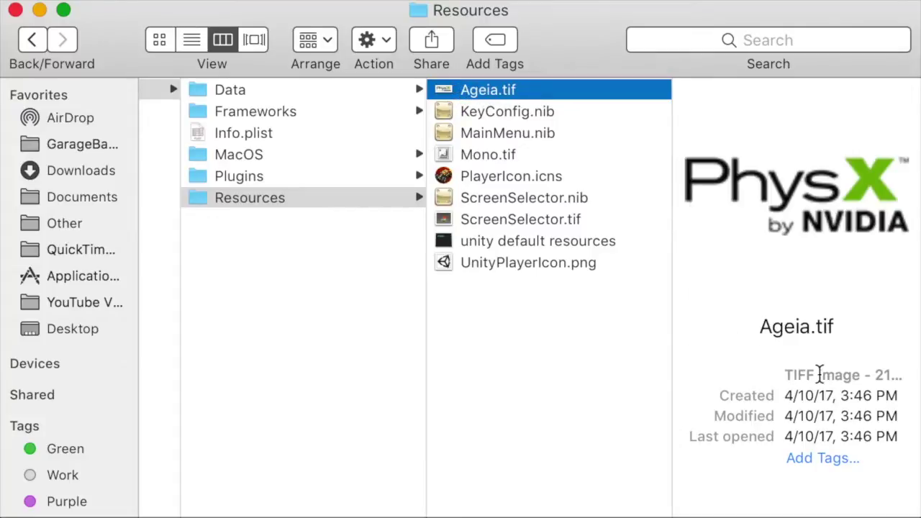
left_click(332, 175)
left_click(473, 90)
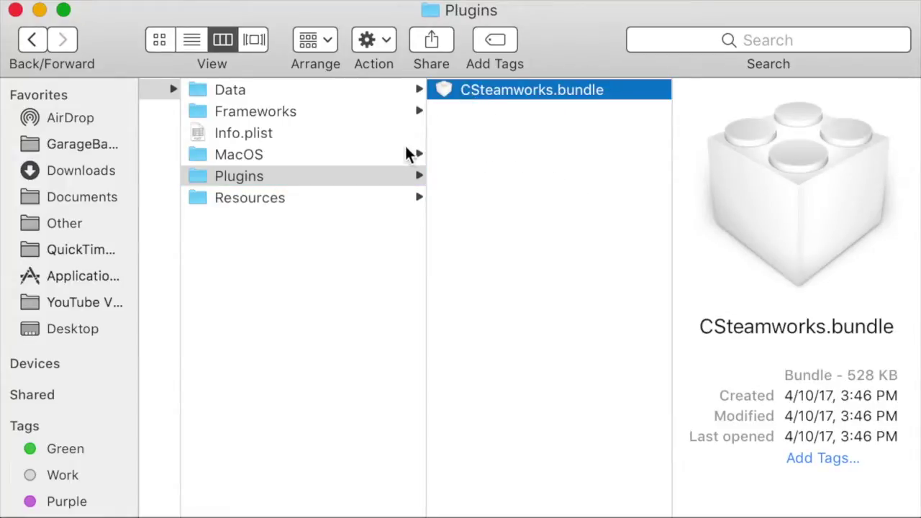
- Run the StuntMANIA Reloaded executable from the MacOS folder, then quit the game and close Terminal
left_click(327, 155)
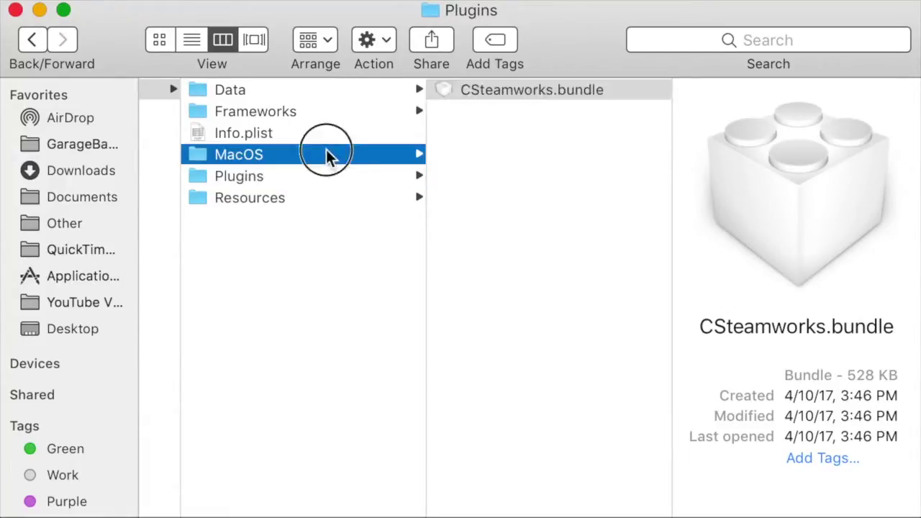
double_click(467, 90)
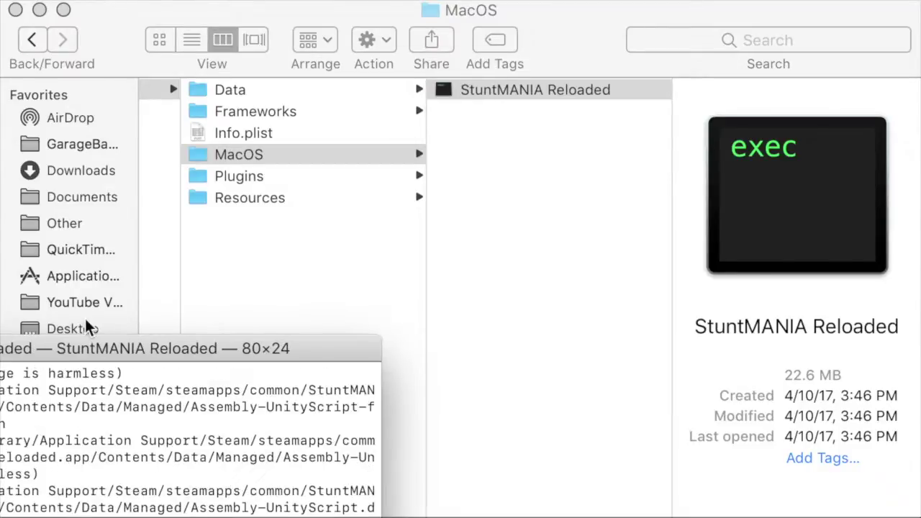
left_click_drag(88, 350, 382, 100)
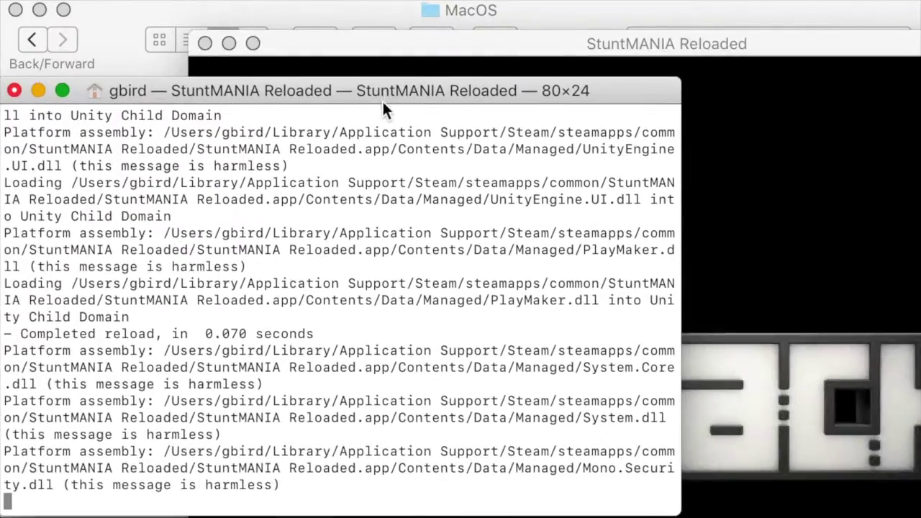
left_click(471, 43)
key("super+q")
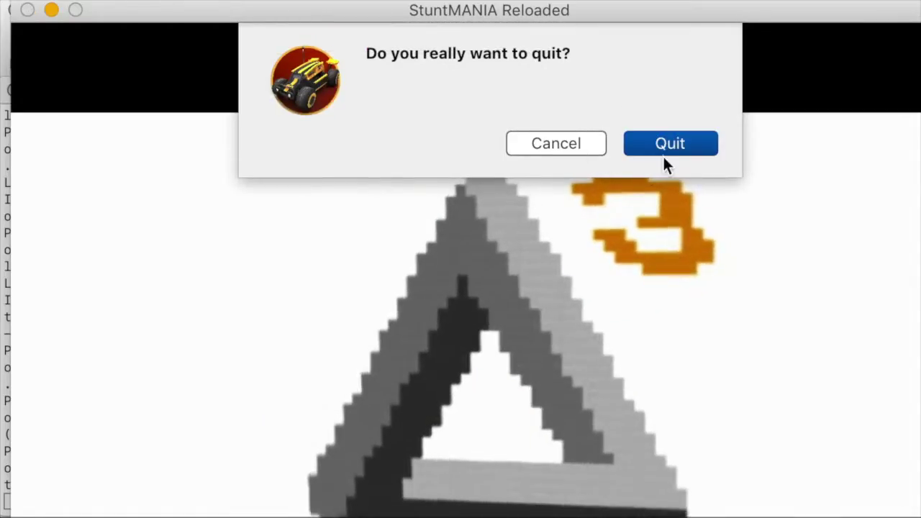
left_click(663, 148)
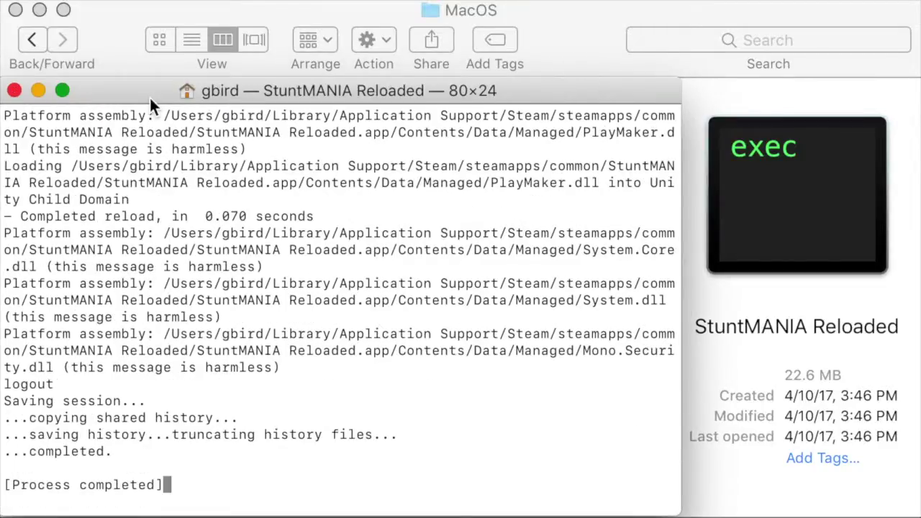
left_click(15, 90)
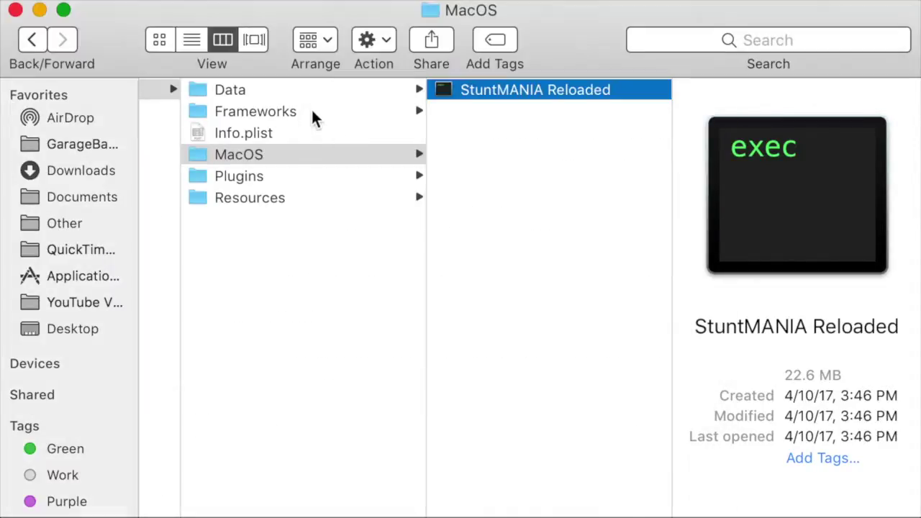
- Browse Frameworks > MonoEmbedRuntime > osx and select the libmono and libMonoPosixHelper libraries
left_click(383, 117)
left_click(478, 97)
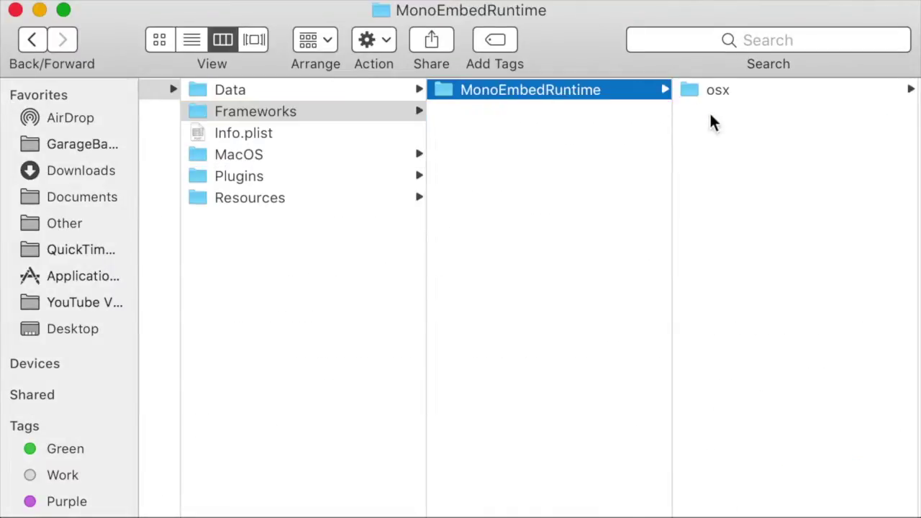
left_click(712, 94)
left_click(709, 94)
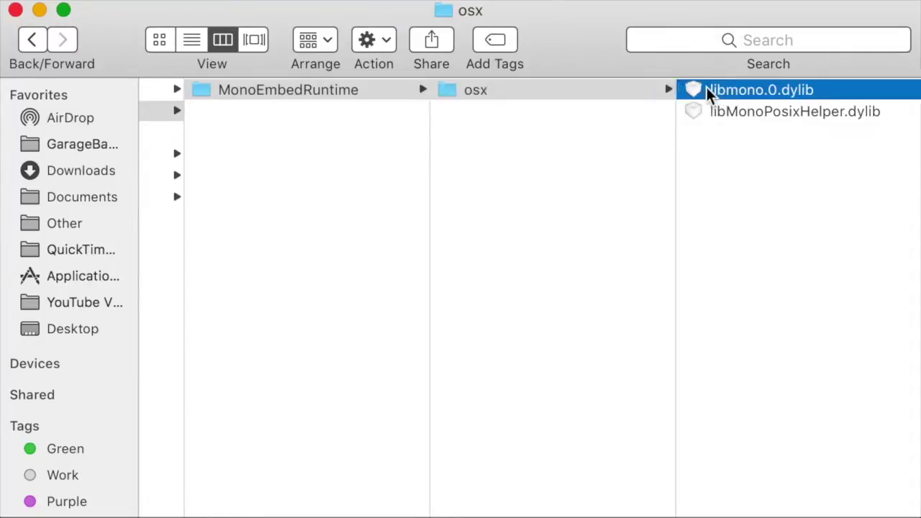
left_click(612, 113)
- In the Data folder, rename level0 to level
scroll(477, 107, "left", 5)
left_click(475, 90)
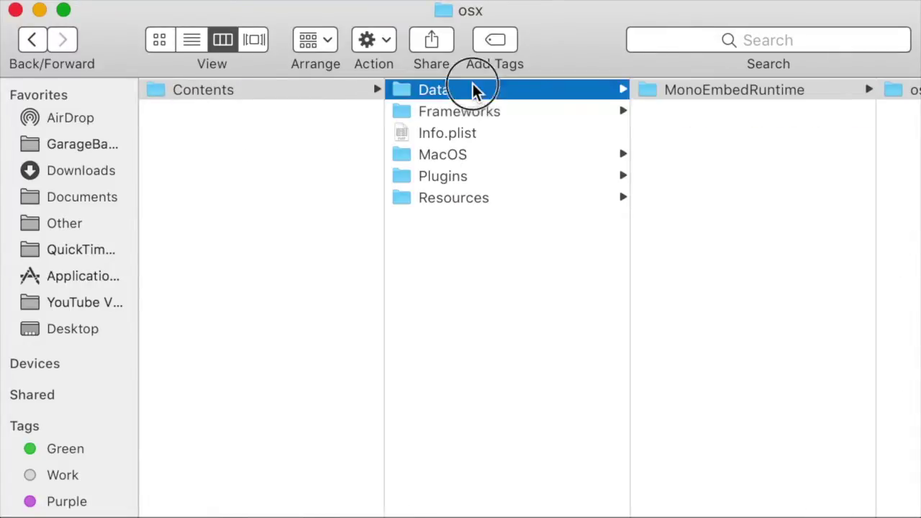
scroll(678, 155, "right", 2)
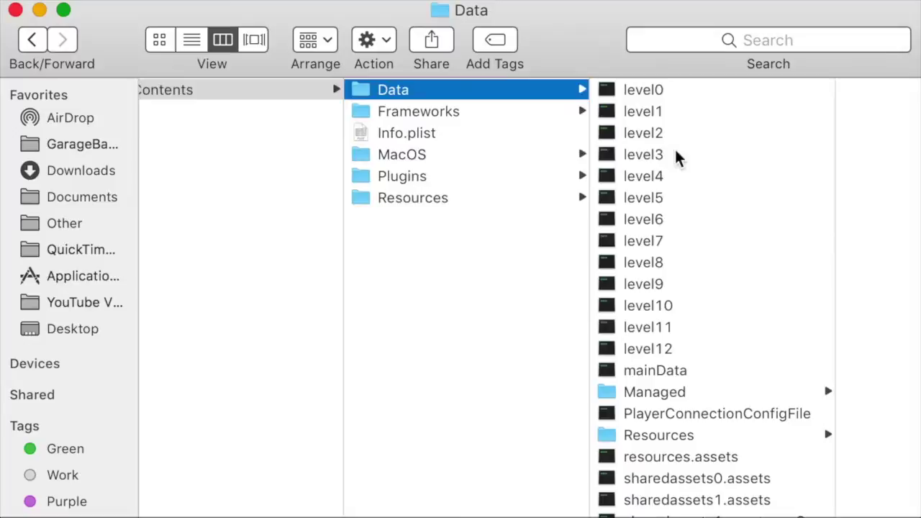
left_click(676, 97)
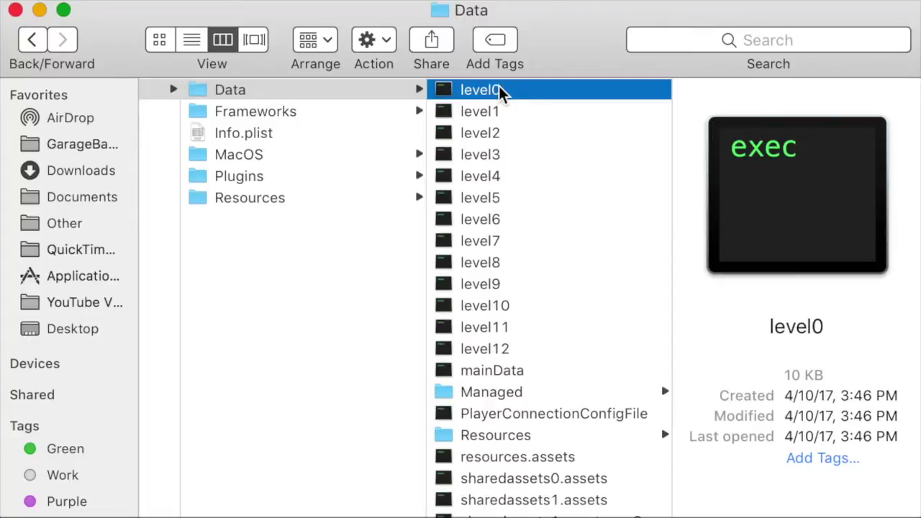
left_click(500, 90)
key("Right")
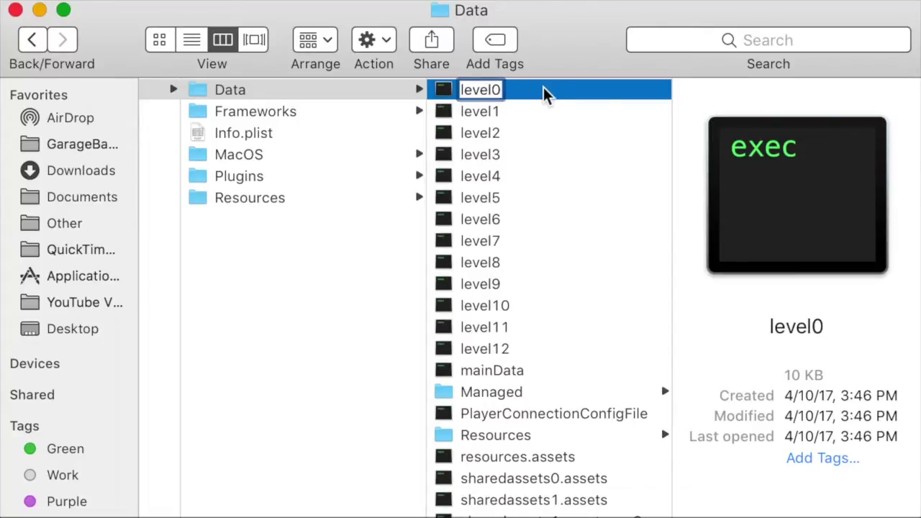
key("BackSpace")
key("Return")
- Rename level1 to level0, then begin renaming the file named level
left_click(500, 114)
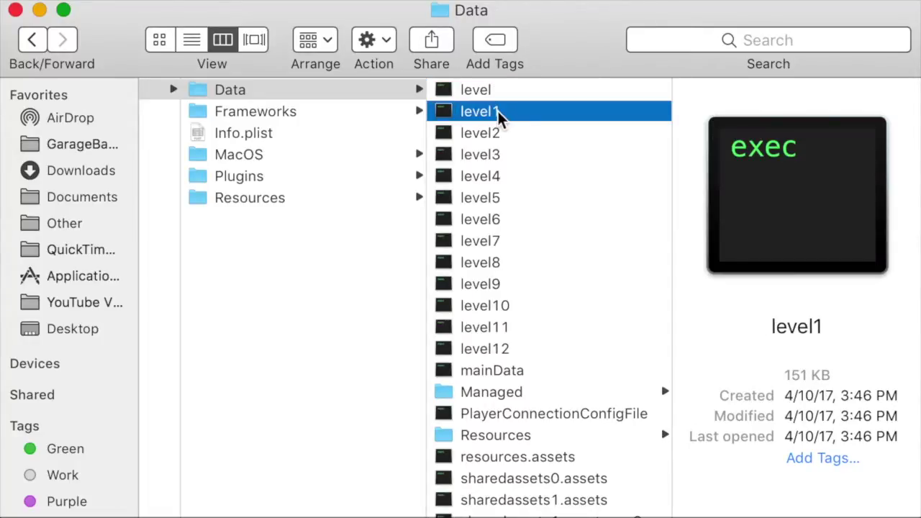
key("Return")
key("Right")
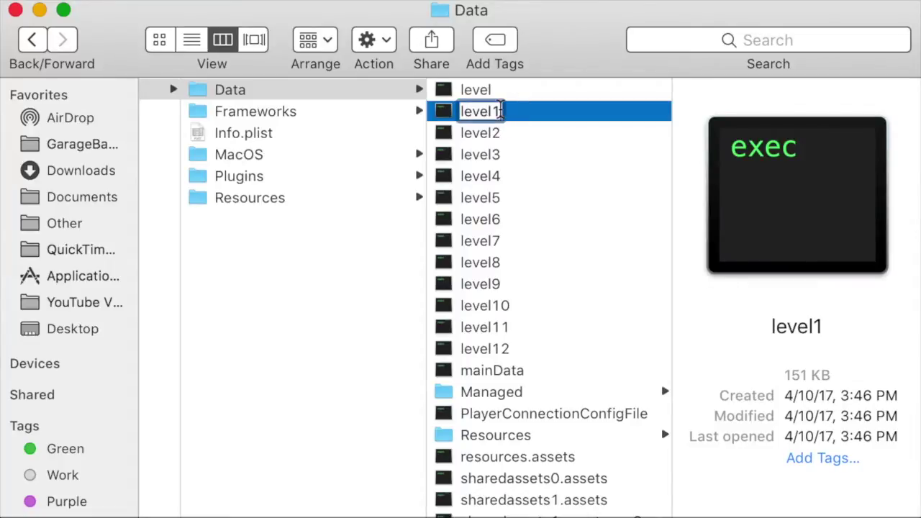
key("BackSpace")
type("0")
key("Return")
key("Up")
key("Return")
key("Right")
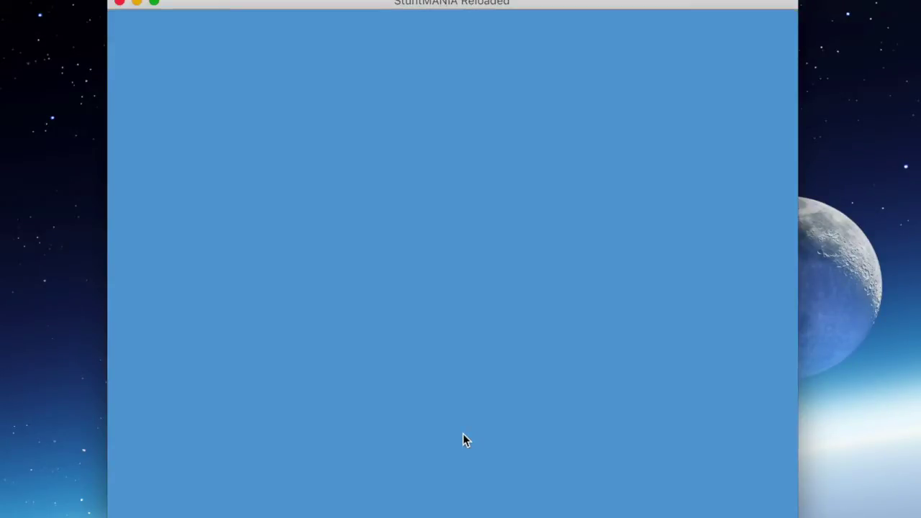
- Check the file sizes of level8 through level12, level1 and level0 in the Data folder
left_click(514, 263)
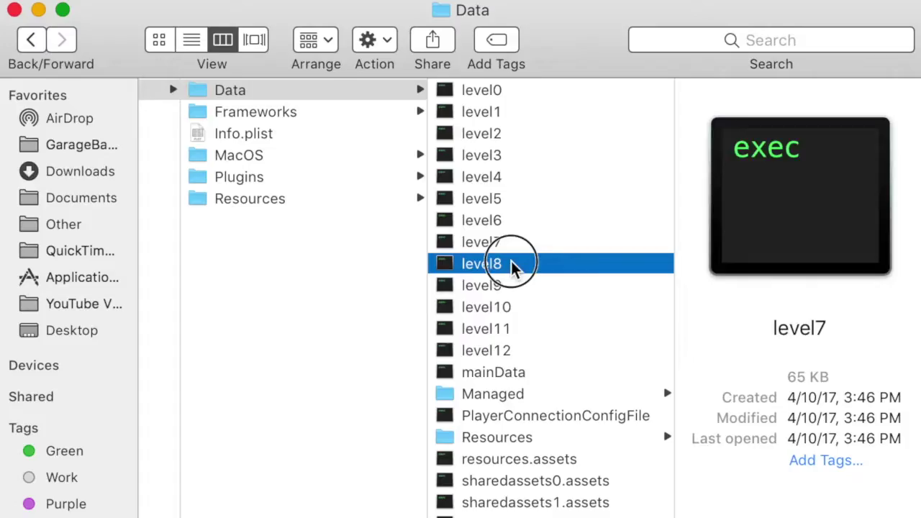
left_click(508, 288)
left_click(507, 303)
left_click(505, 330)
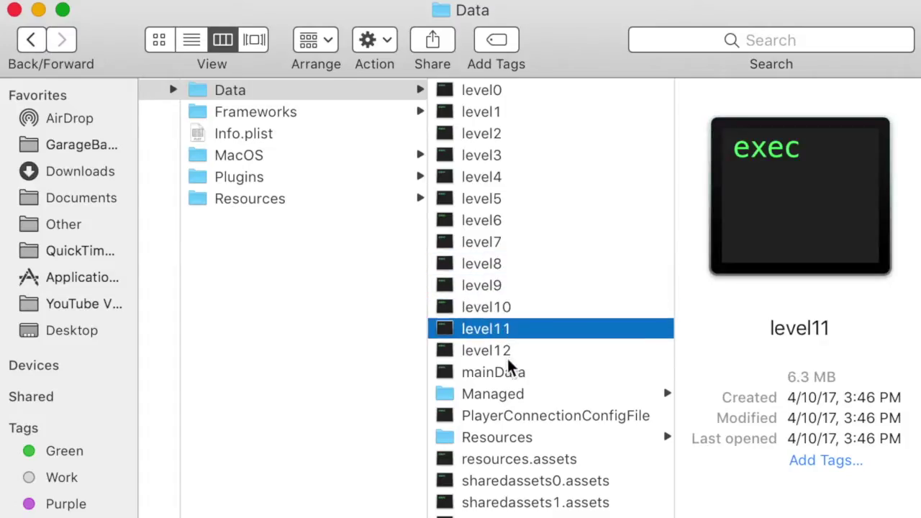
left_click(509, 354)
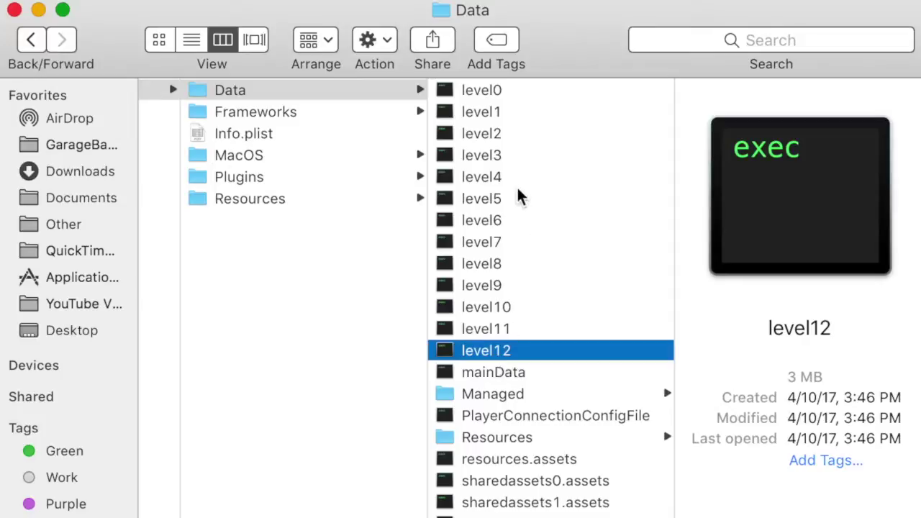
left_click(501, 115)
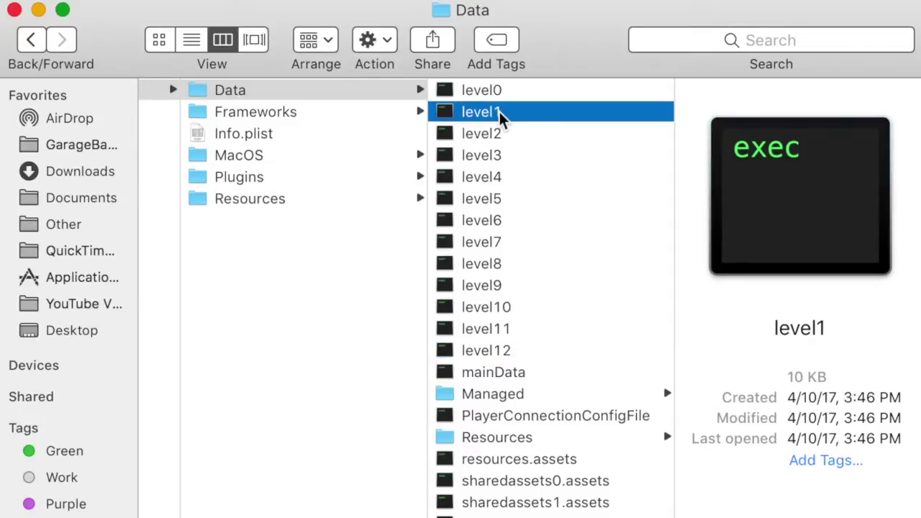
left_click(502, 93)
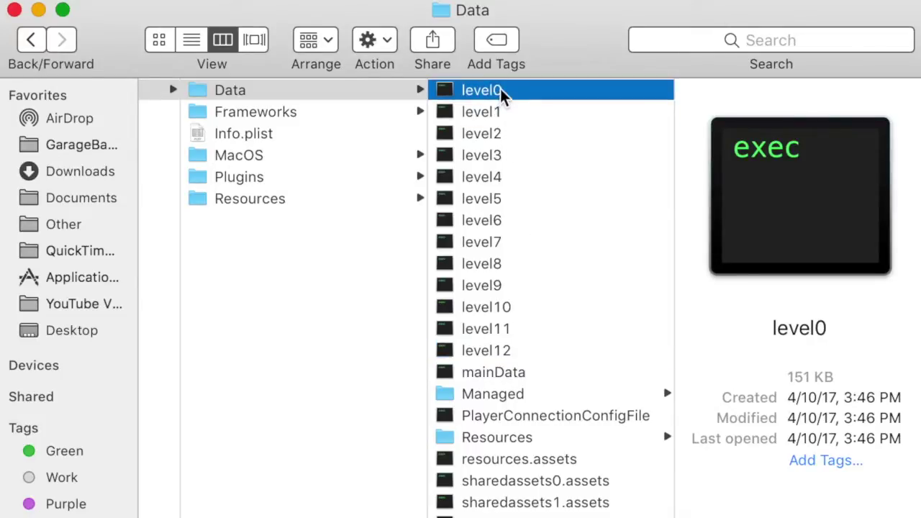
- Swap level0 and level1 using the temporary name level
key("Return")
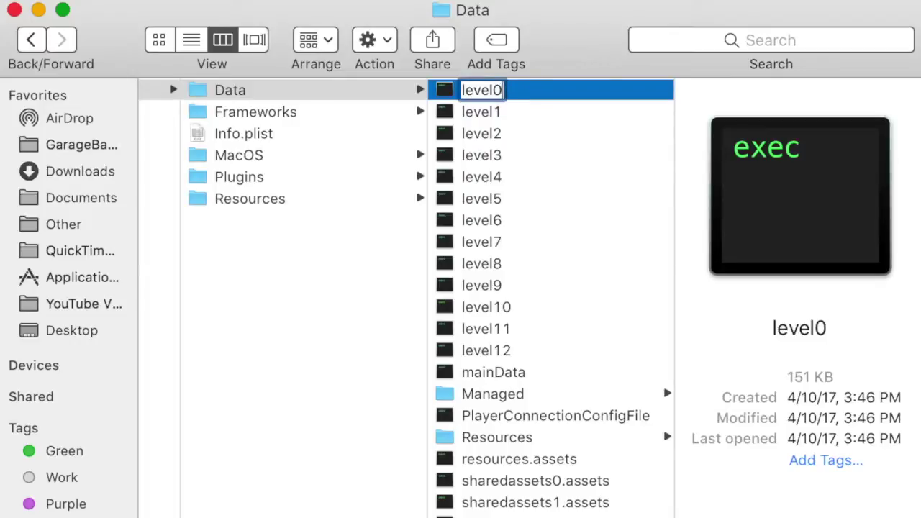
key("BackSpace")
key("Return")
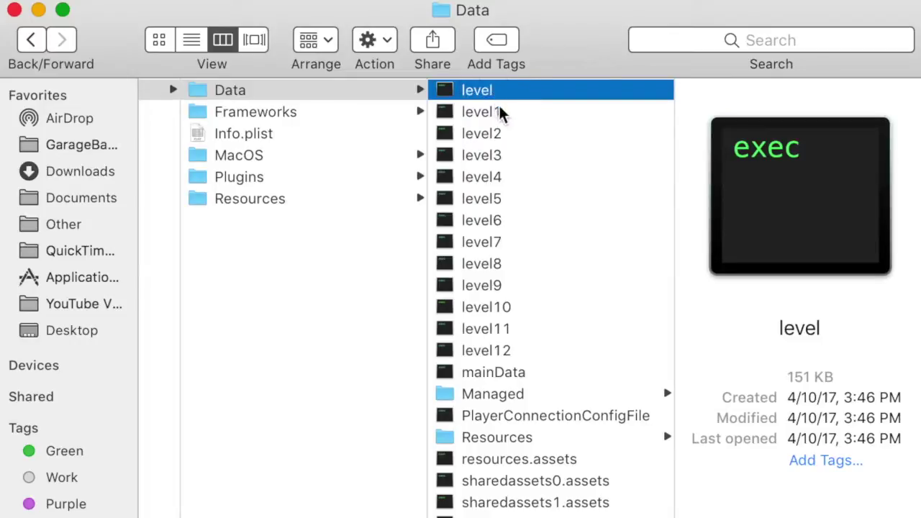
left_click(500, 112)
key("Return")
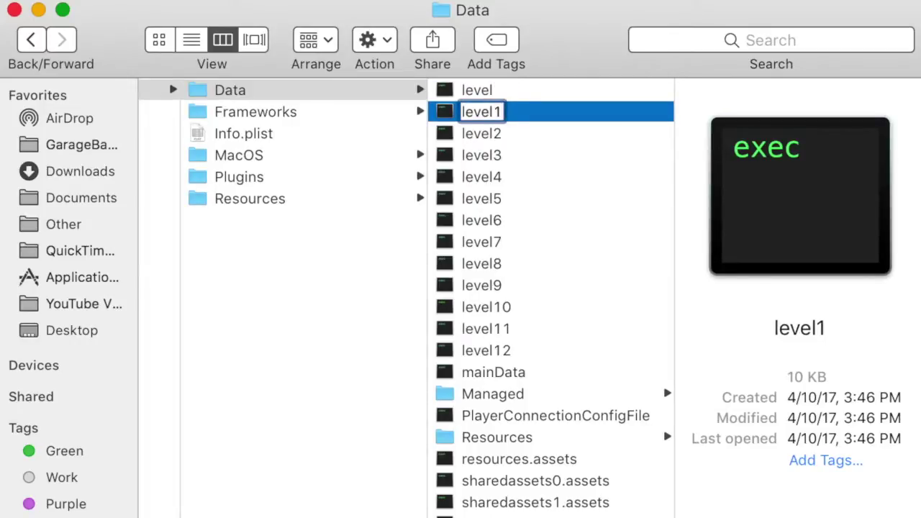
key("BackSpace")
type("0")
key("Return")
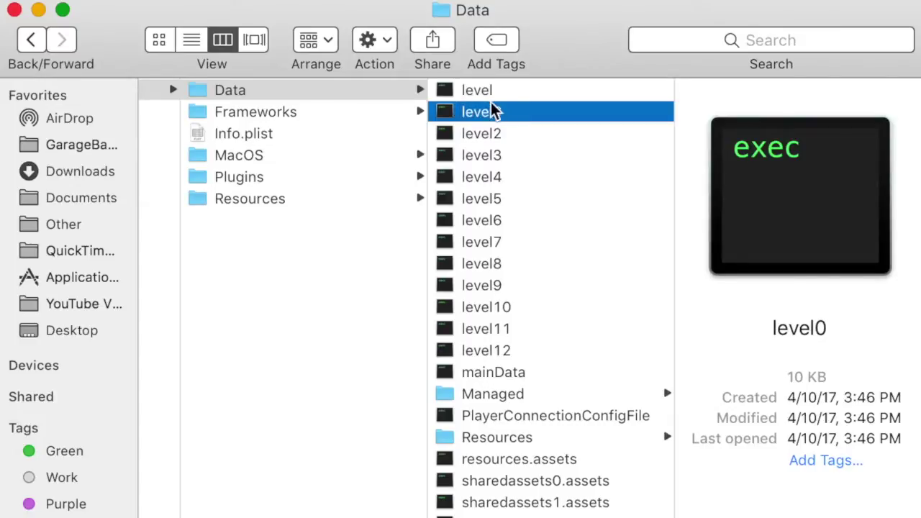
left_click(493, 93)
key("Return")
type("1")
key("Return")
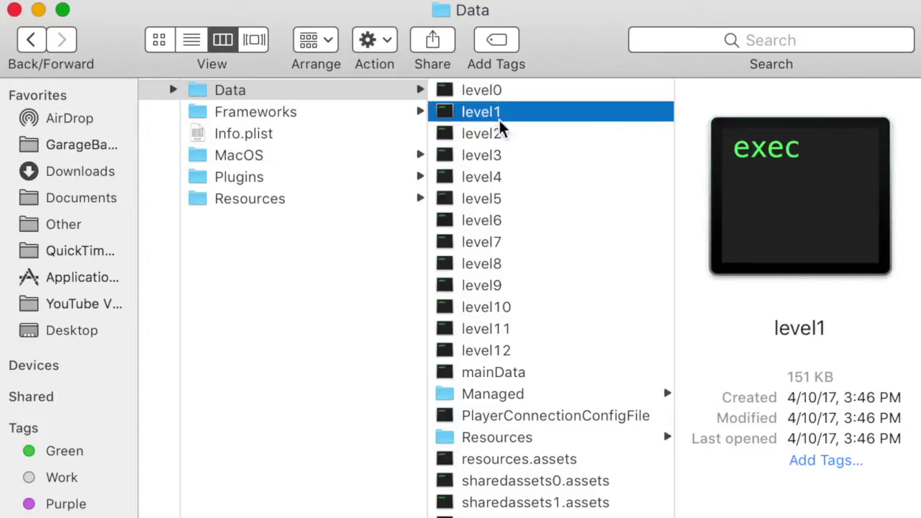
- Swap level1 and level2 using the temporary name level
left_click(498, 123)
key("Return")
key("BackSpace")
type("1")
key("BackSpace")
key("Return")
left_click(503, 136)
key("Return")
key("BackSpace")
type("2")
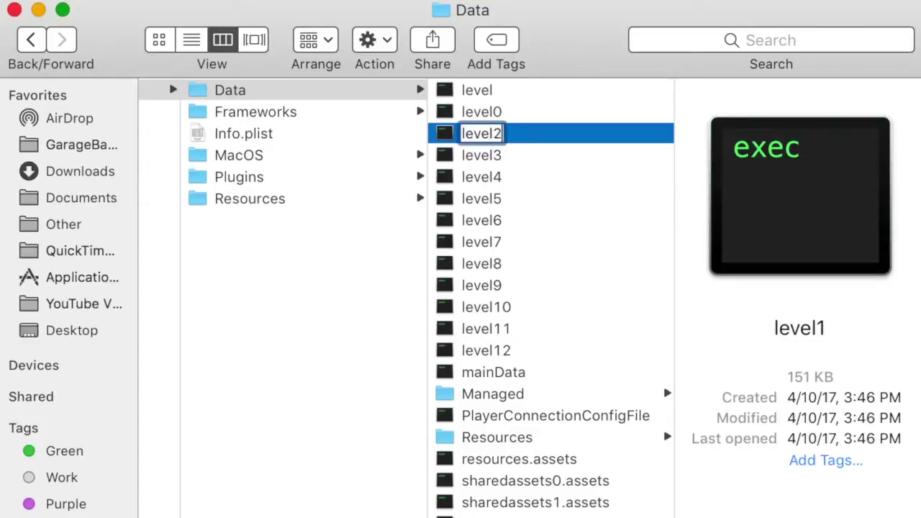
key("Return")
key("Up")
key("Up")
key("Return")
type("1")
- Swap level0 and level3 using the temporary name level
key("Return")
left_click(496, 156)
key("Return")
key("BackSpace")
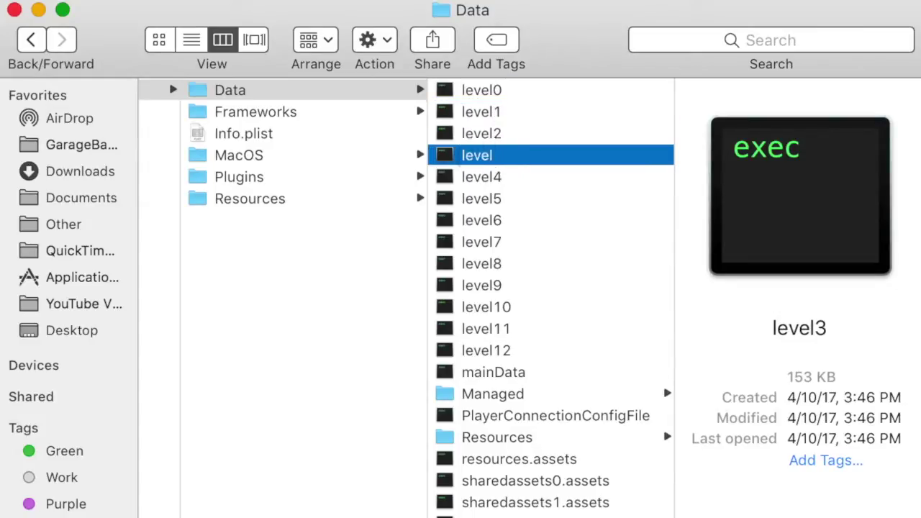
key("Return")
left_click(504, 115)
key("Return")
key("BackSpace")
type("3")
key("Return")
left_click(480, 90)
key("Return")
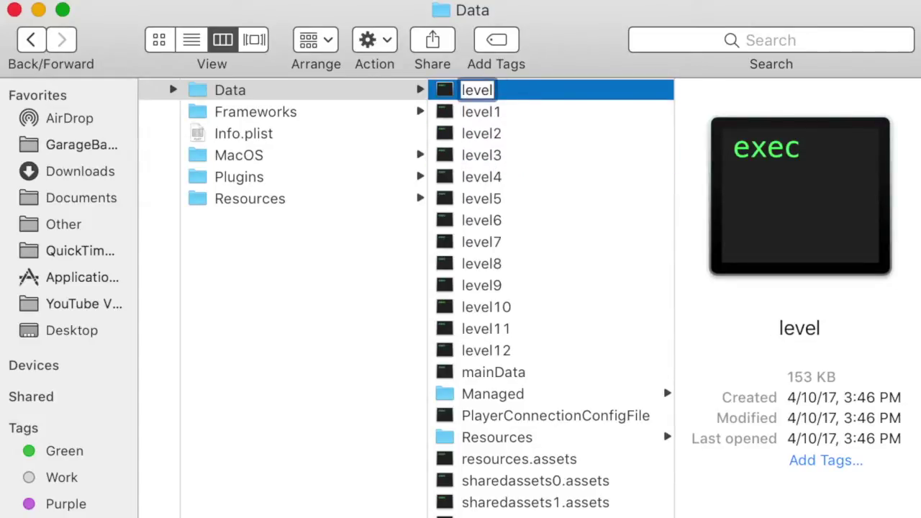
type("0")
key("Return")
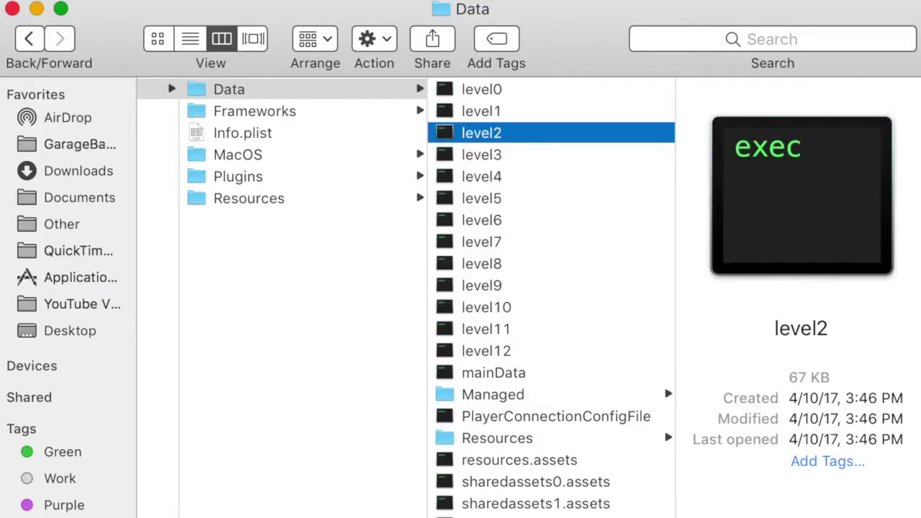
- Swap level2 and level3 using the temporary name level
key("Return")
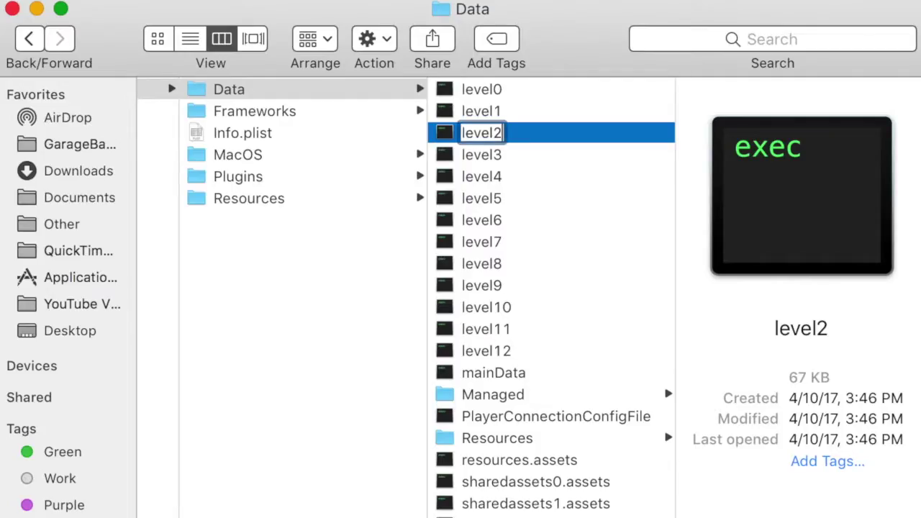
key("BackSpace")
key("Return")
left_click(482, 154)
key("Return")
key("BackSpace")
type("2")
key("Return")
key("Up")
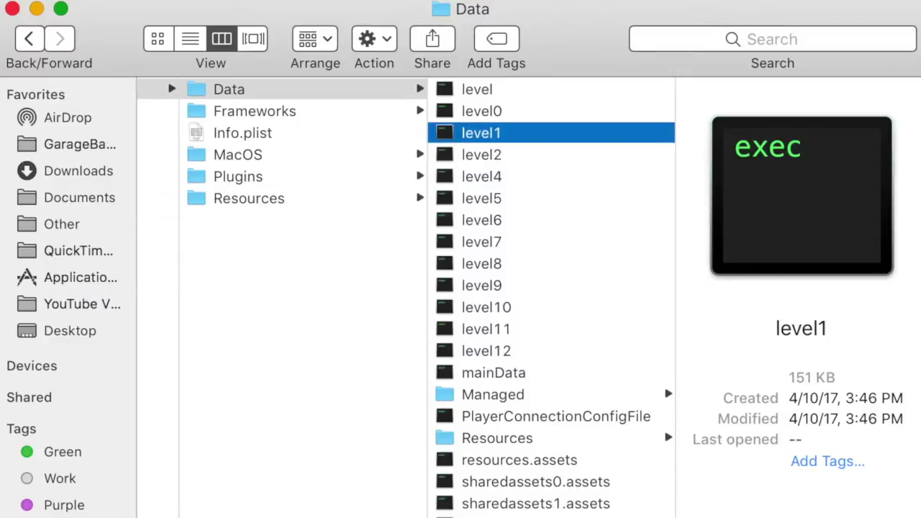
key("Up")
key("Return")
type("3")
key("Return")
key("Down")
key("Down")
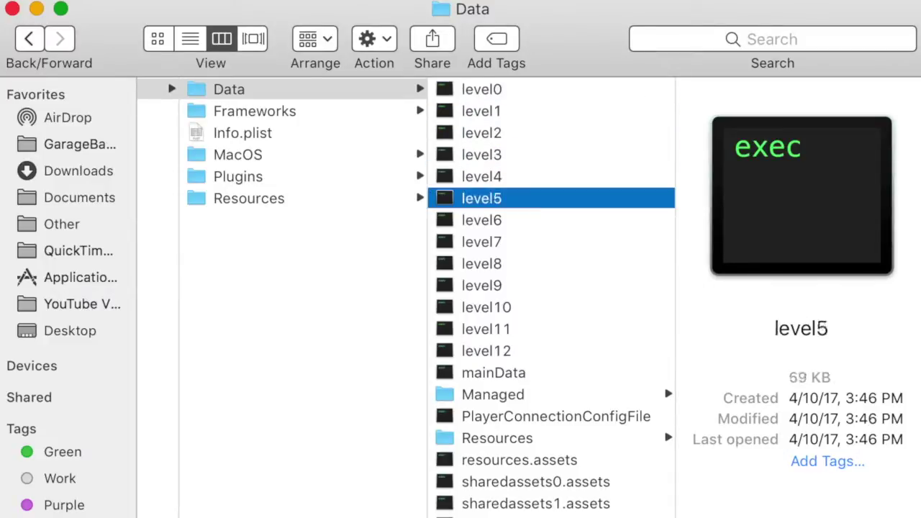
- Swap level0 and level4 using the temporary name level
key("Up")
key("Return")
key("Return")
key("Down")
key("Return")
key("BackSpace")
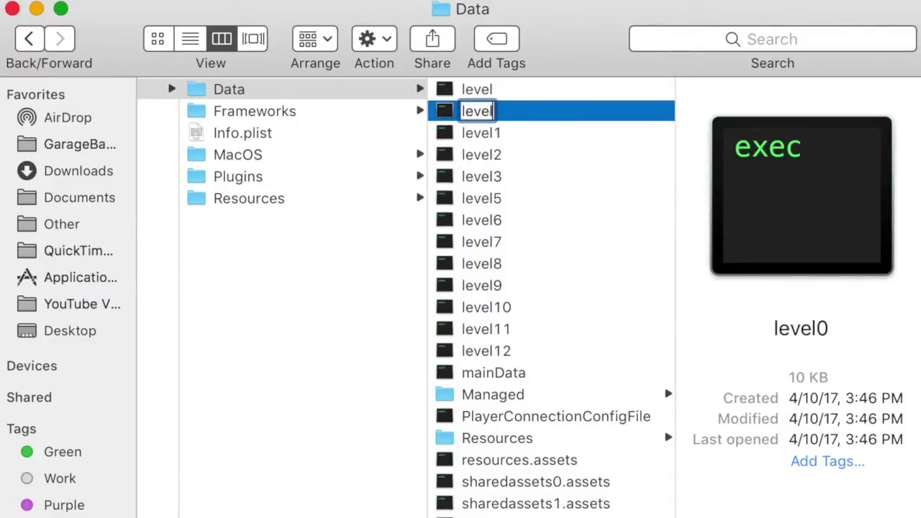
type("4")
key("Return")
key("Up")
key("Up")
key("Up")
key("Up")
key("Return")
type("0")
key("Return")
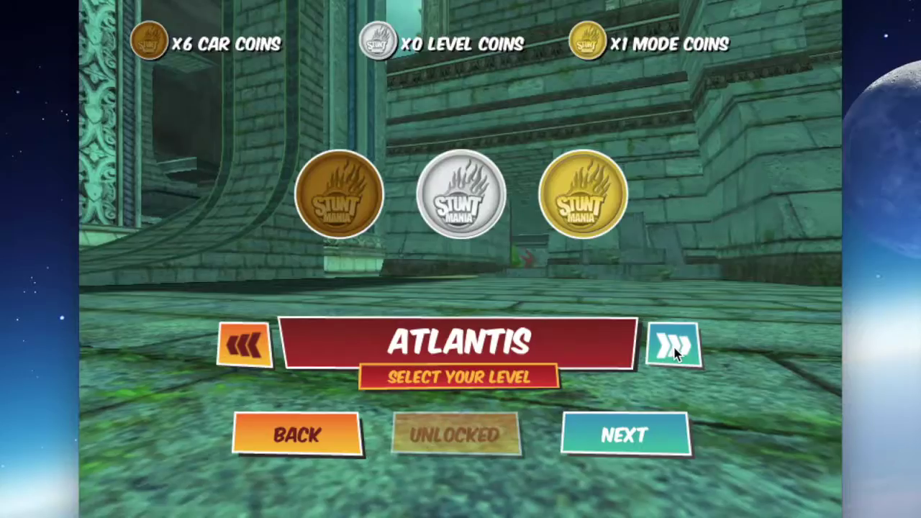
- Cycle the level selector through Warehouse, Mini Golf, Frozen, Rooftop, Ancient Ruins, Car Park, Sewers, Trixter Park II to The Island
left_click(678, 348)
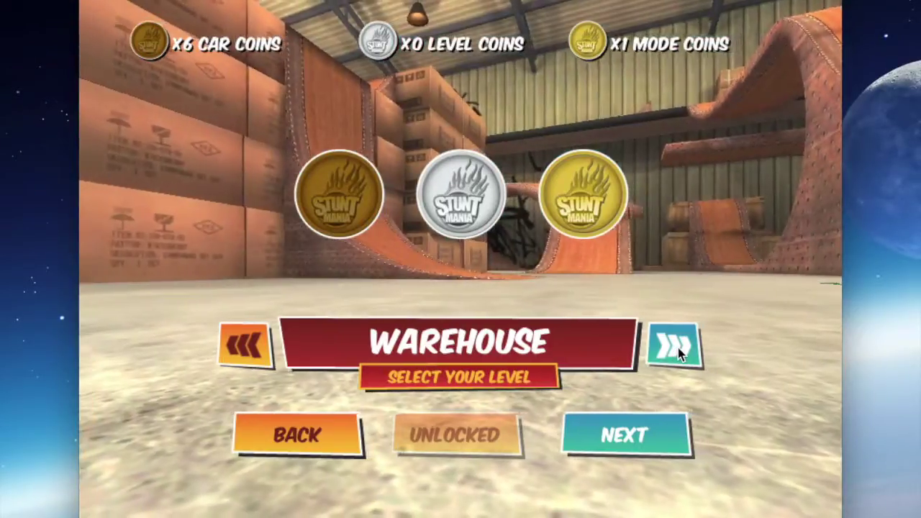
left_click(677, 348)
left_click(678, 347)
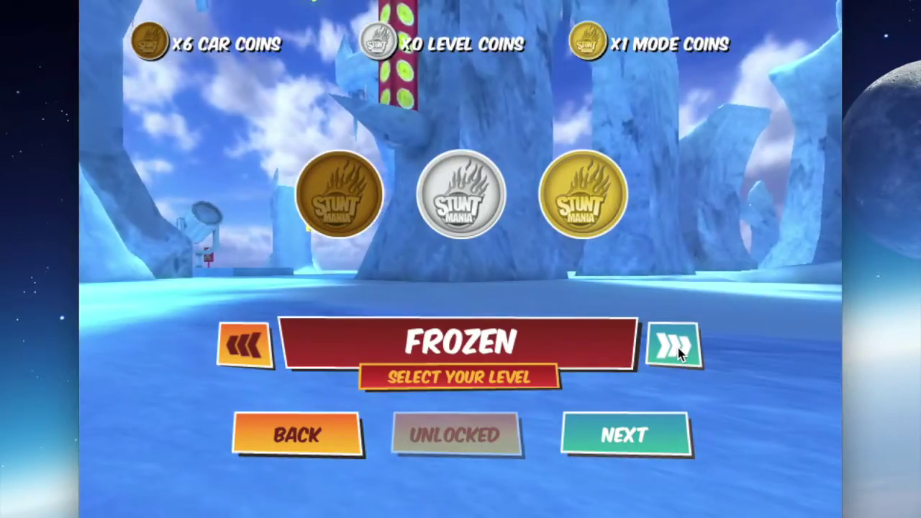
left_click(677, 347)
left_click(677, 347)
left_click(677, 347)
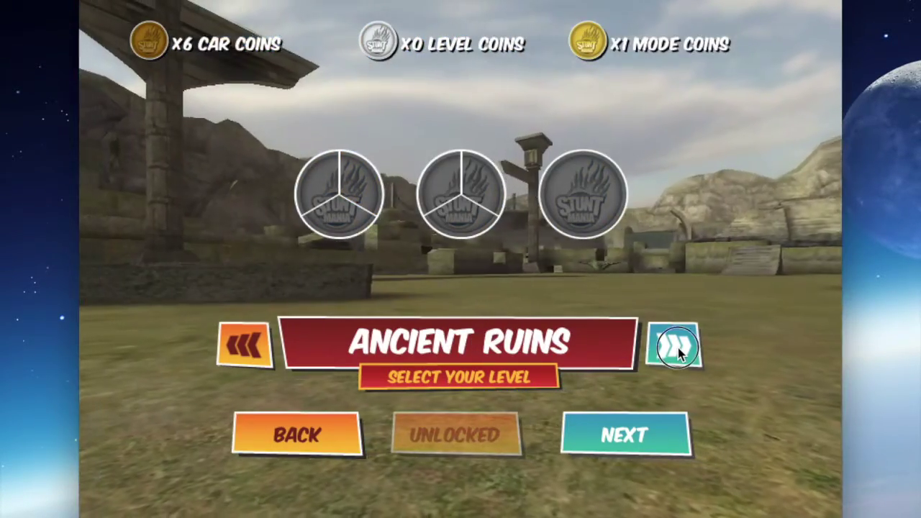
left_click(678, 347)
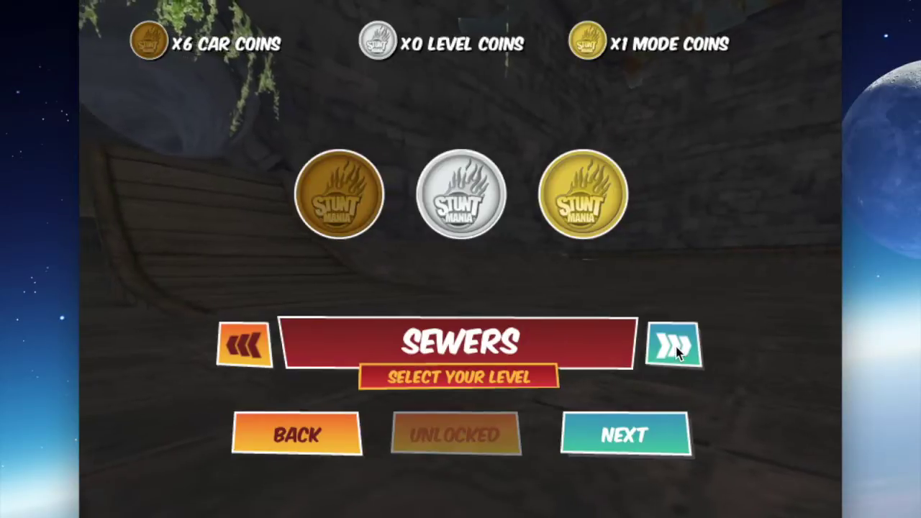
left_click(678, 348)
left_click(677, 348)
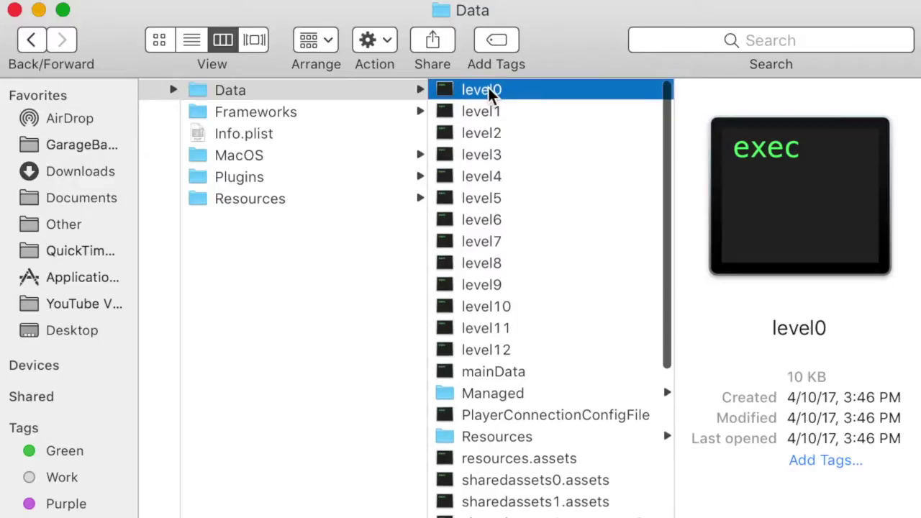
- Duplicate level0 in the Data folder
scroll(488, 87, "down", 1)
right_click(488, 88)
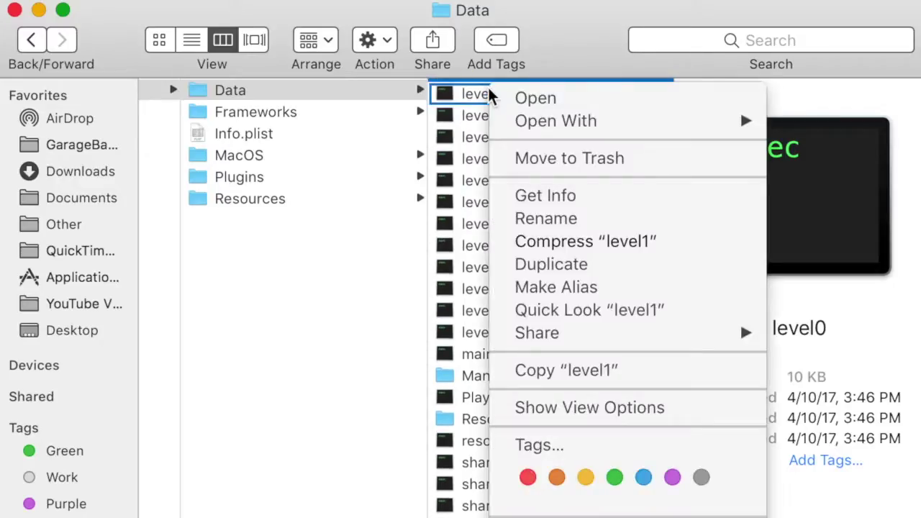
key("Escape")
scroll(469, 95, "up", 1)
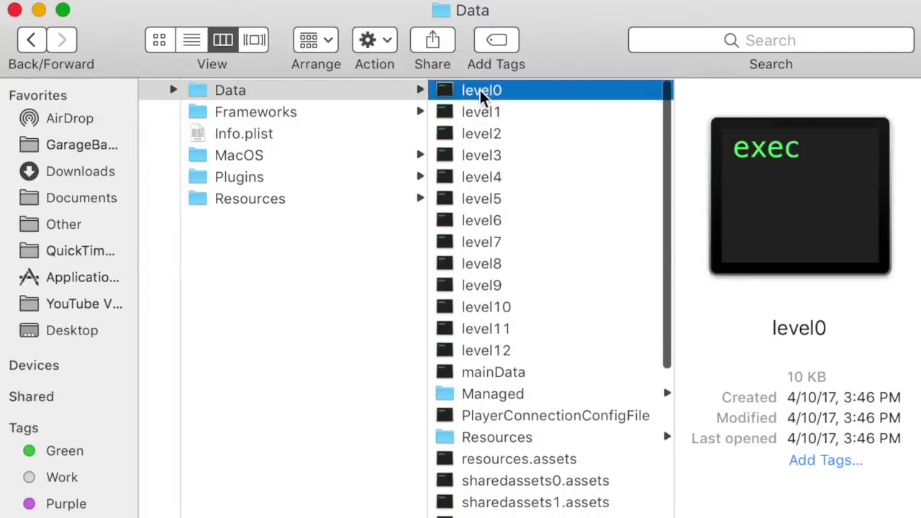
right_click(479, 91)
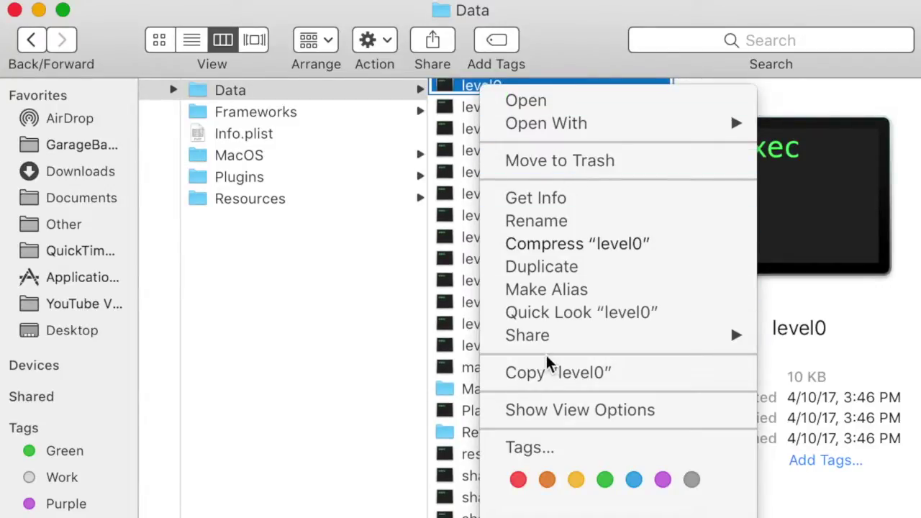
left_click(557, 270)
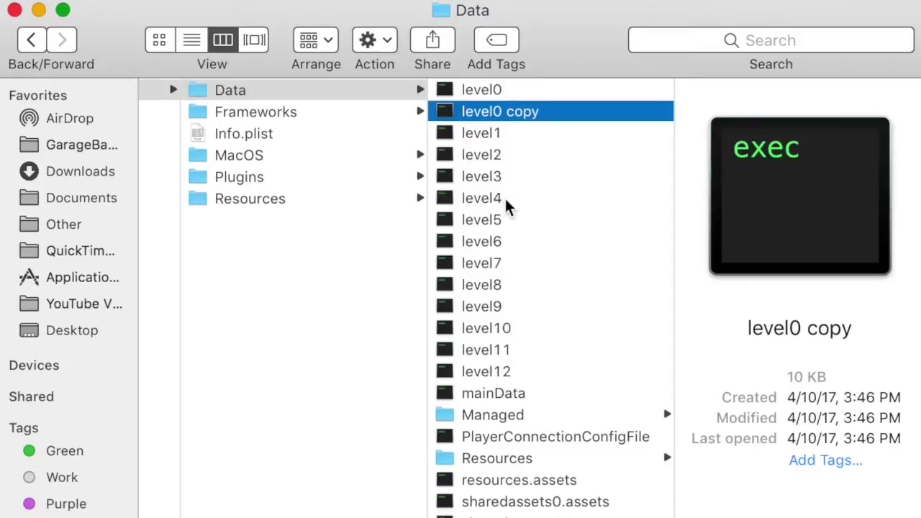
- Move level1 out of Data to its parent folder and rename 'level0 copy' to level1
left_click_drag(482, 132, 339, 270)
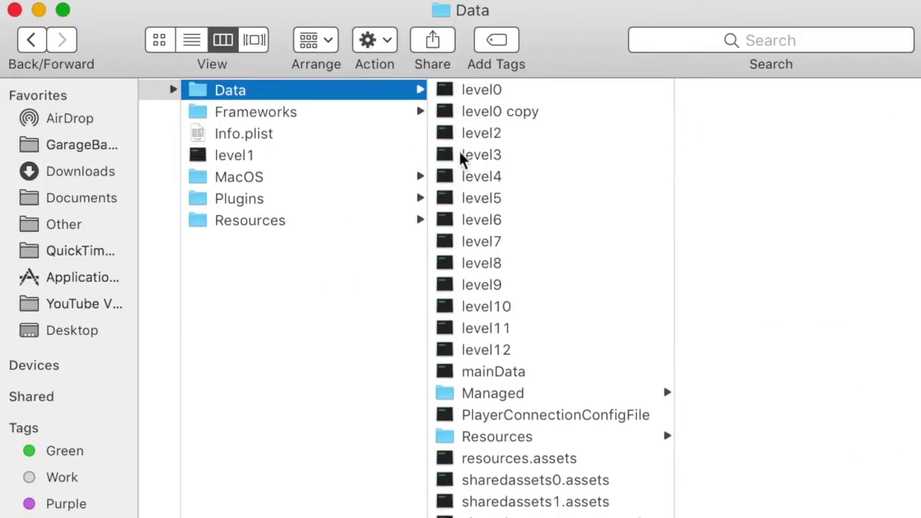
left_click(488, 118)
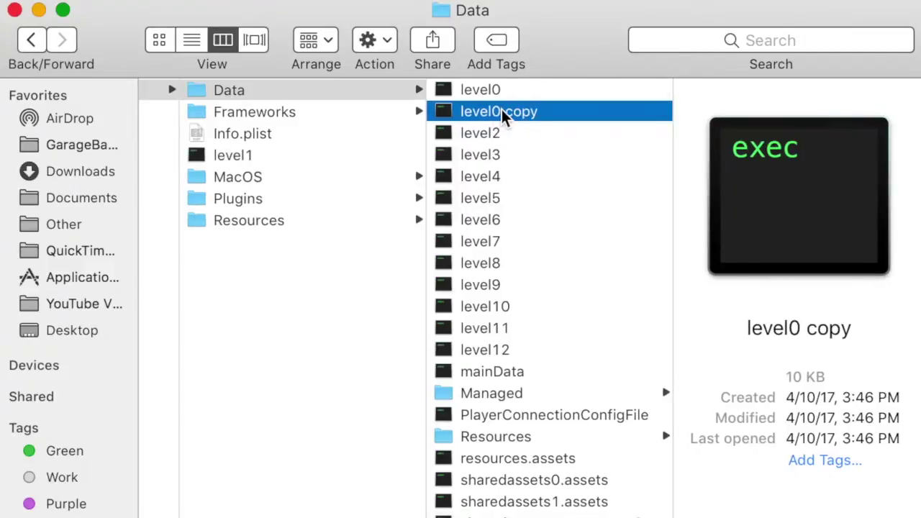
left_click(527, 112)
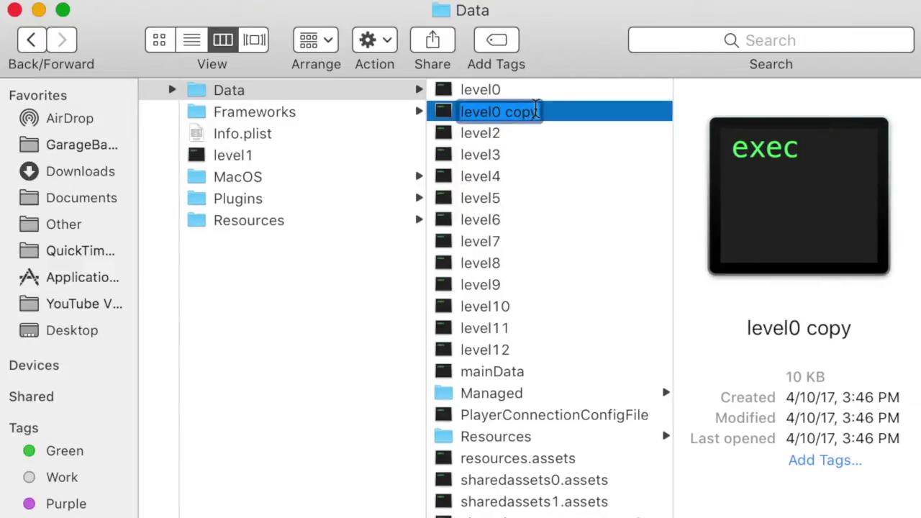
key("Right")
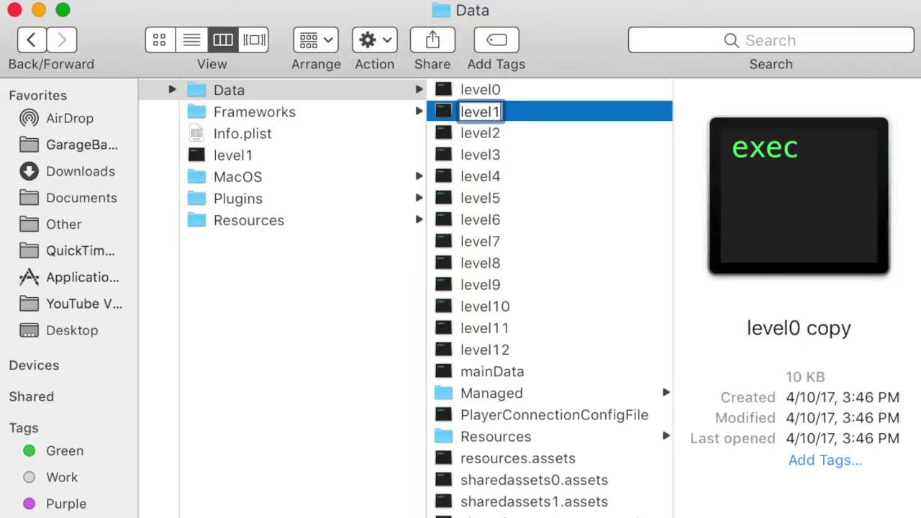
key("Return")
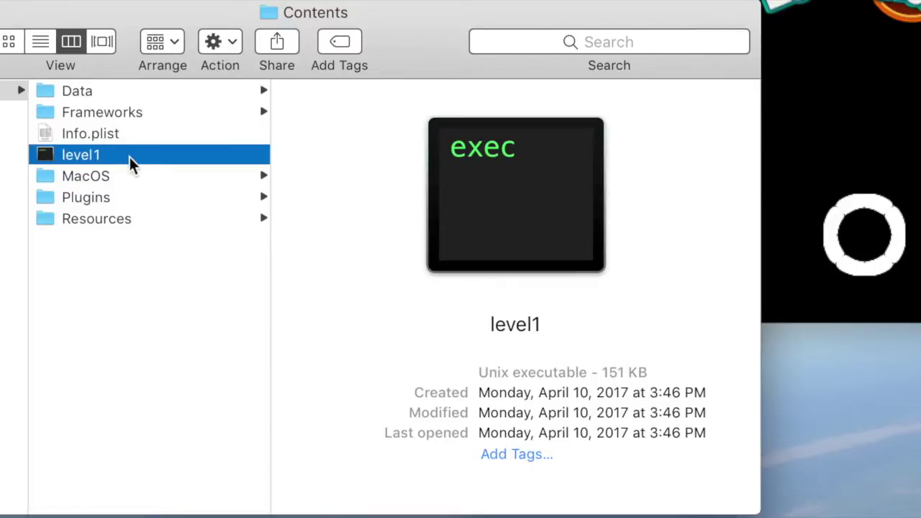
- Move level1 into the Data folder, replacing the existing level1 there
left_click_drag(130, 157, 90, 95)
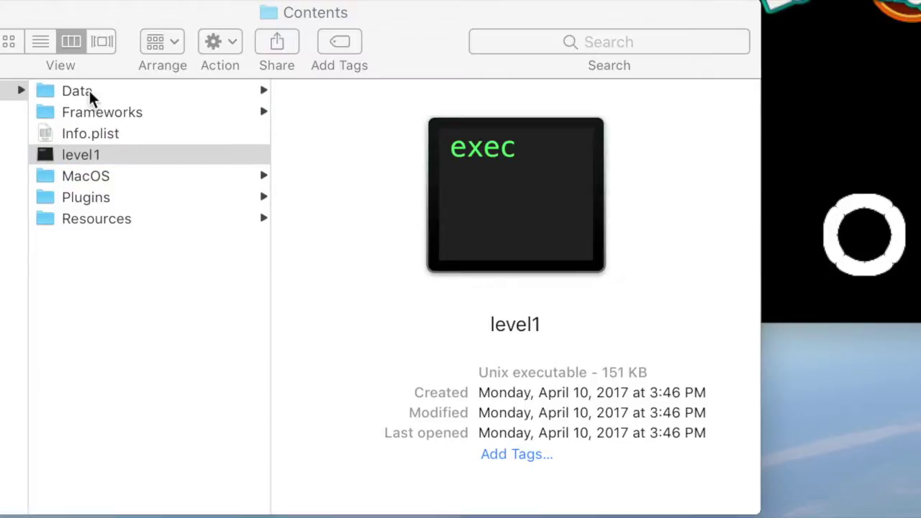
left_click_drag(468, 168, 398, 178)
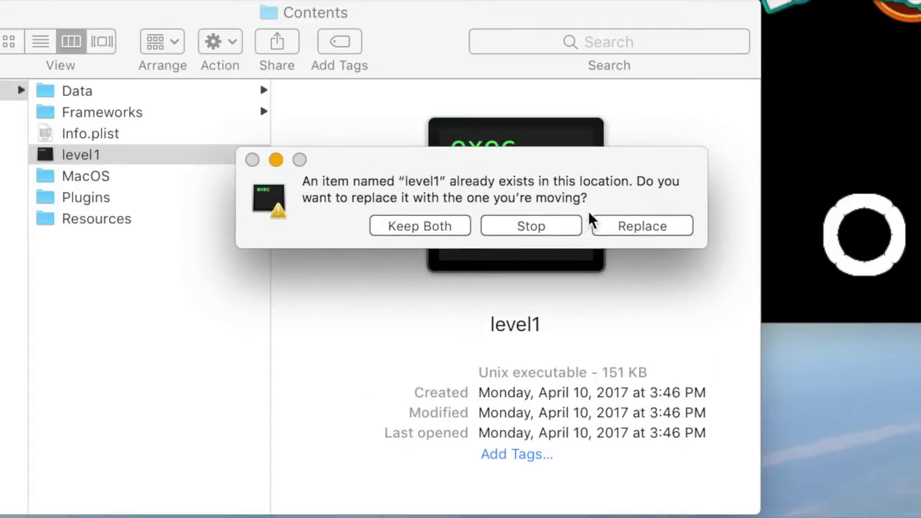
left_click(626, 226)
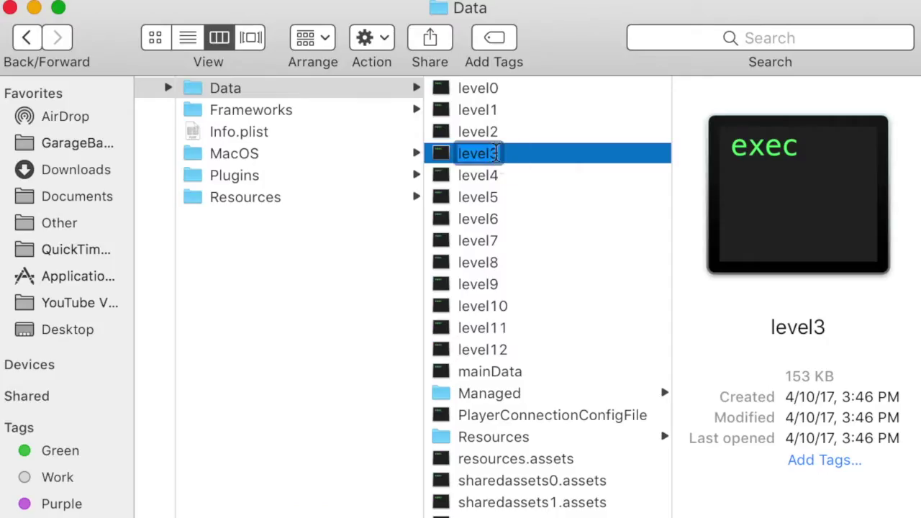
- Swap level3 and level4 by renaming through a temporary name 'level'
key("BackSpace")
left_click(499, 175)
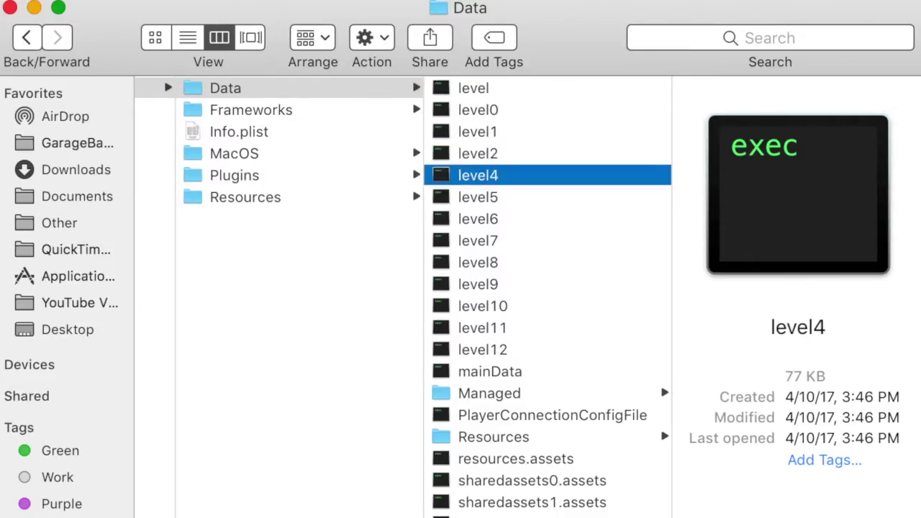
key("Return")
key("Right")
key("BackSpace")
type("3")
key("Return")
key("Up")
key("Up")
key("Up")
key("Up")
key("Return")
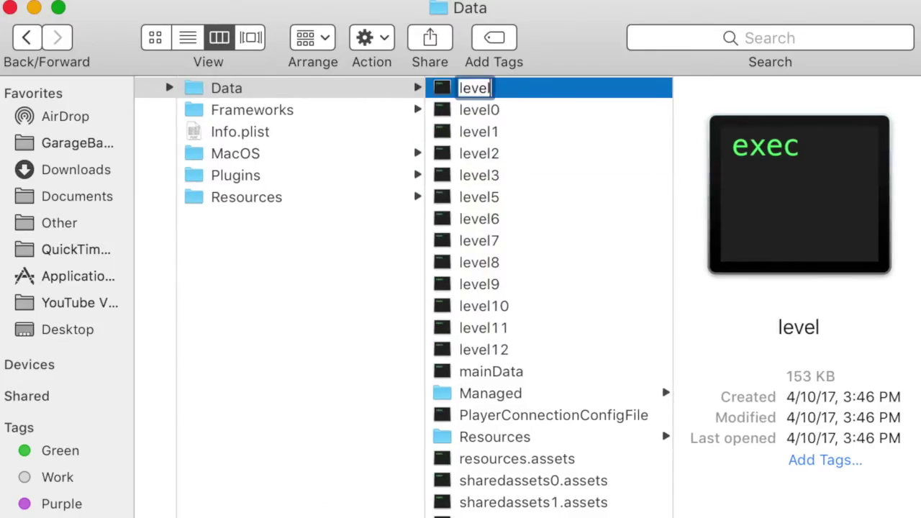
key("Right")
type("4")
key("Return")
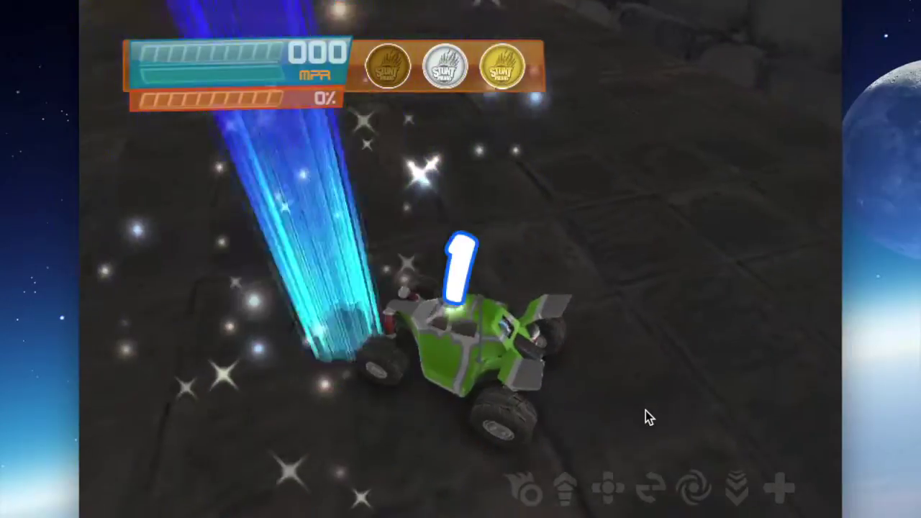
- Drive the green buggy across the sandy desert once the countdown ends
key("Up")
key("Up")
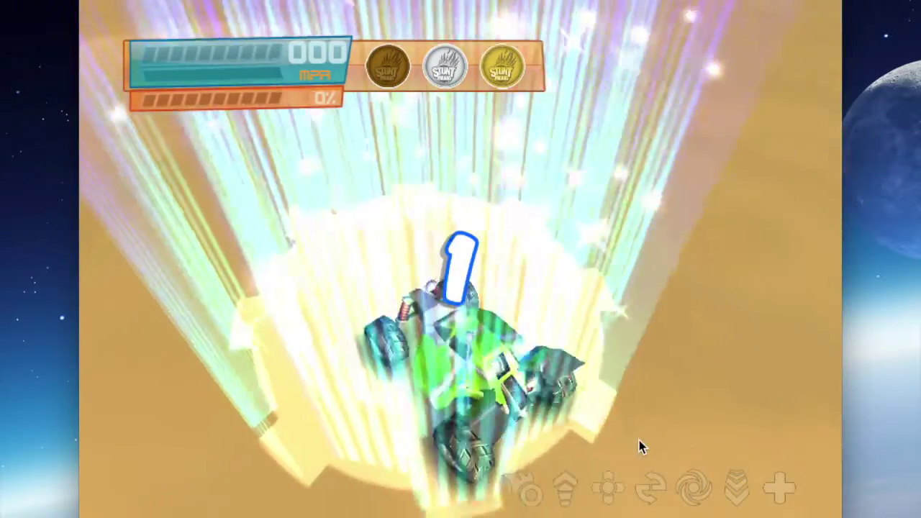
key("Up")
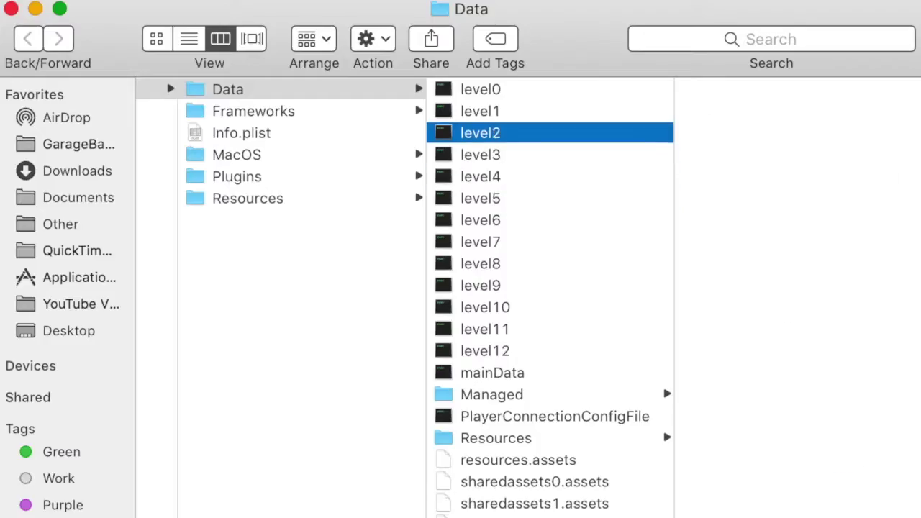
- Rename level1 to level, level3 to level1, then level to level3
key("Up")
key("Return")
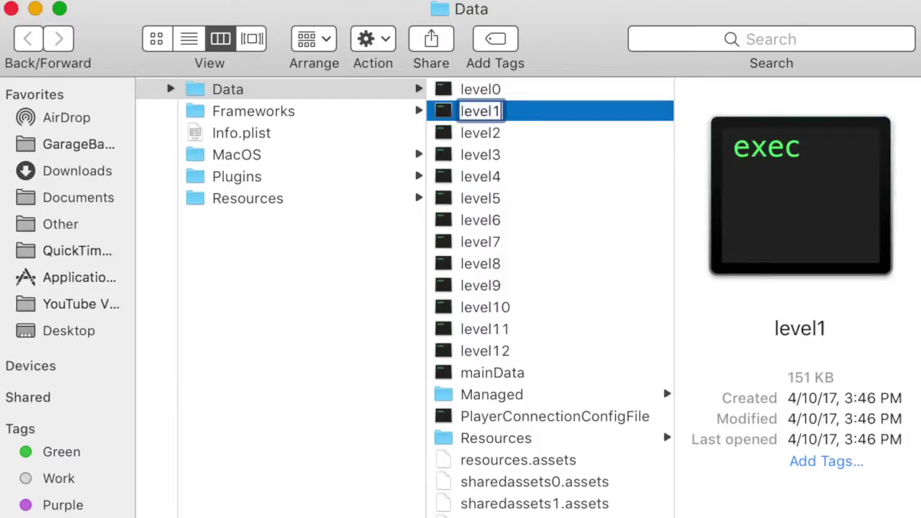
key("Return")
key("Down")
key("Down")
key("Down")
key("Return")
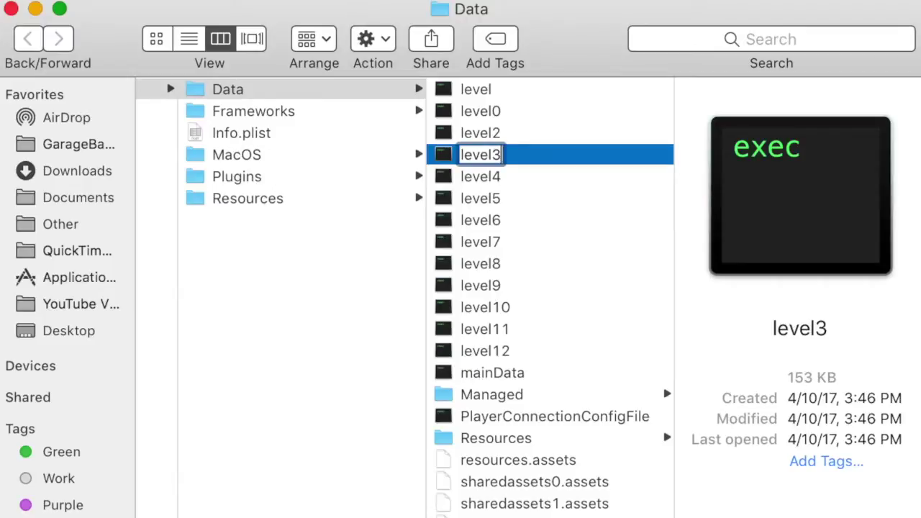
key("Up")
key("Up")
key("Return")
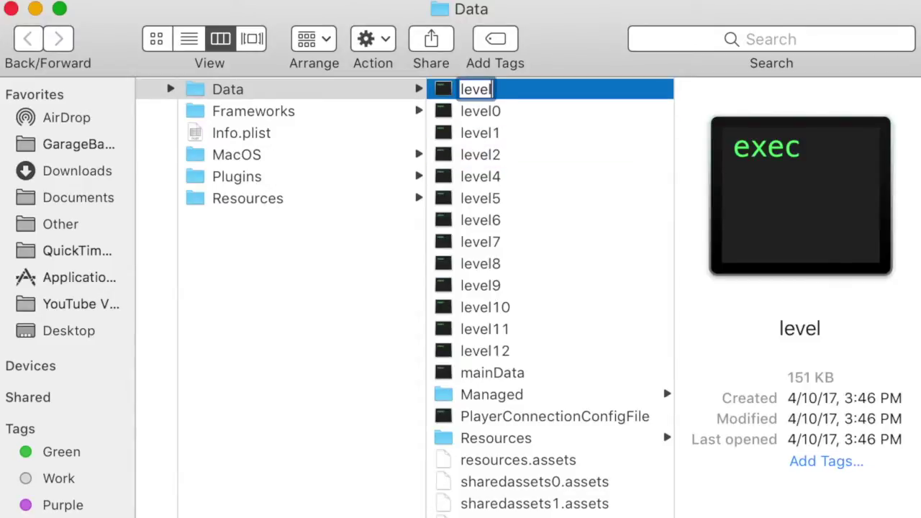
type("3")
key("Return")
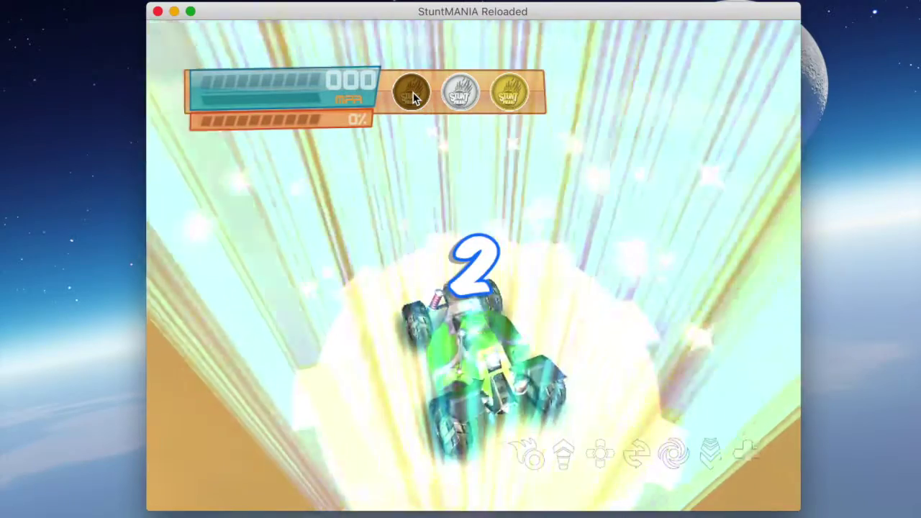
- Drive the car up the desert dune and across the slope
key("Up")
key("Up")
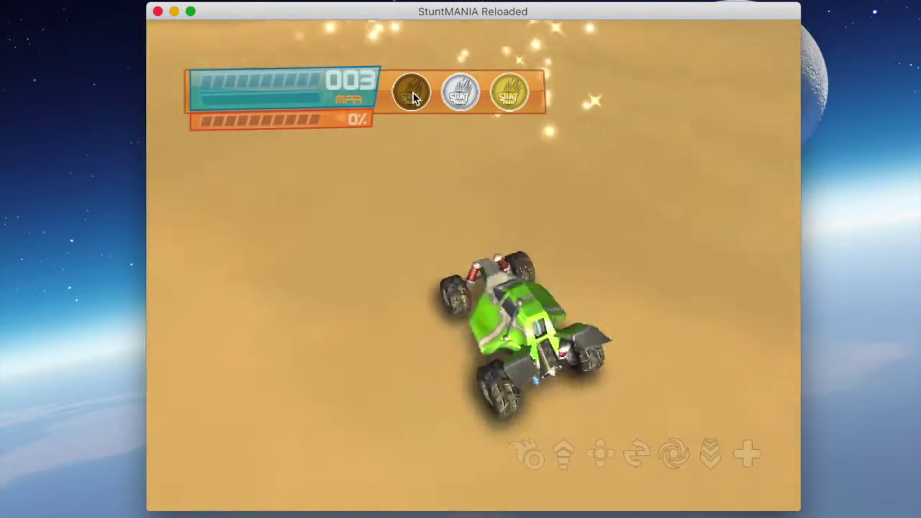
key("Up")
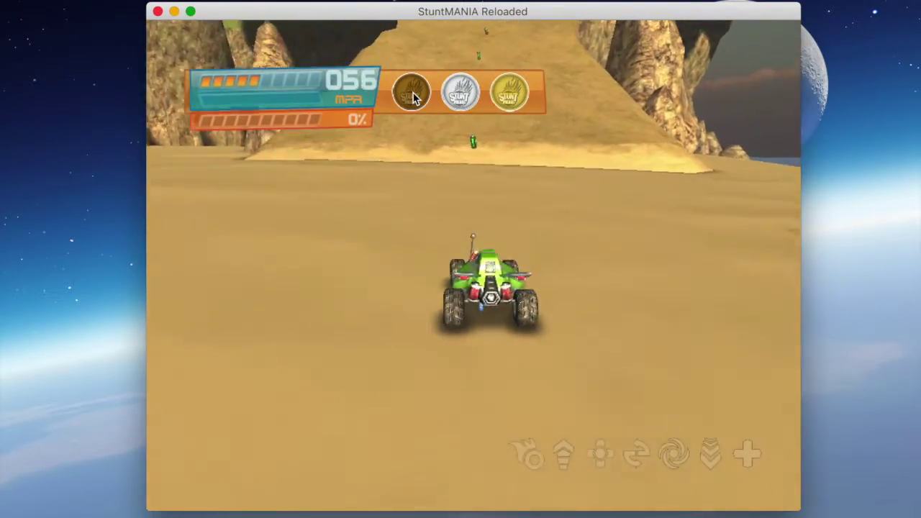
key("Up")
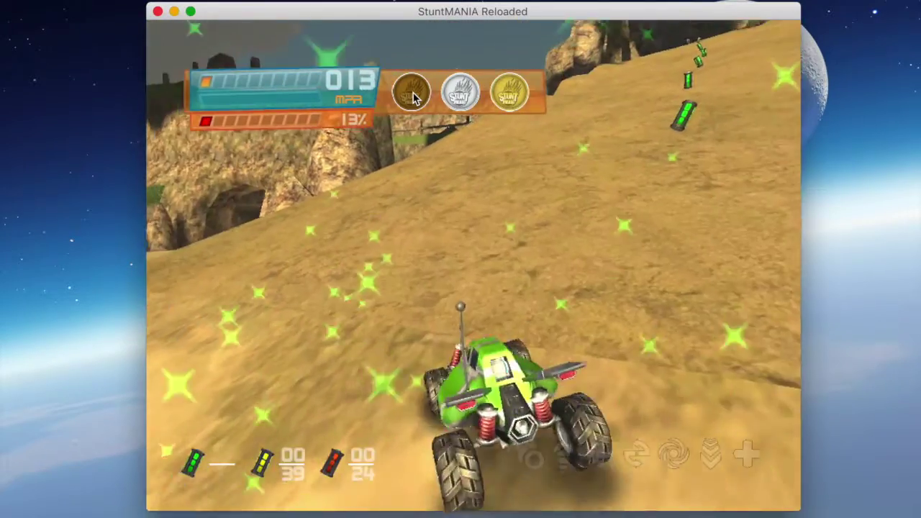
key("Up")
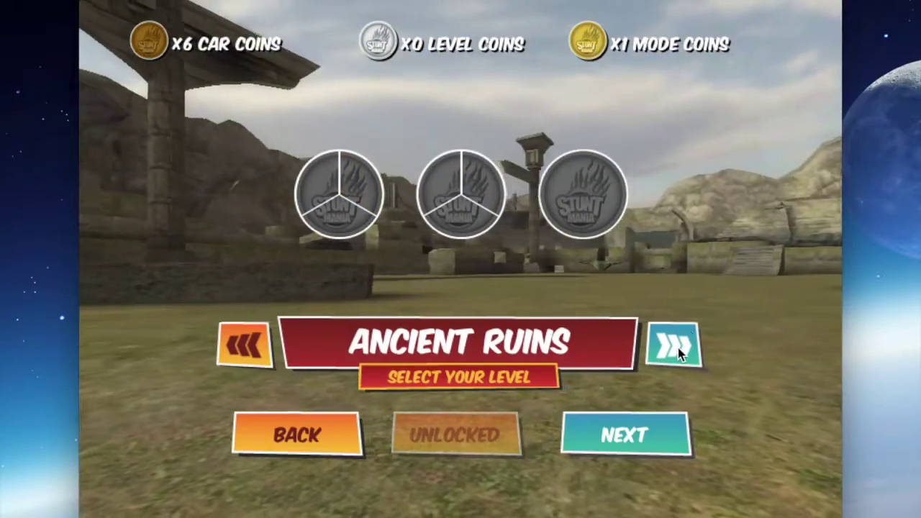
- Browse the level choices to THE ISLAND and start a race with RAZOR II
left_click(677, 347)
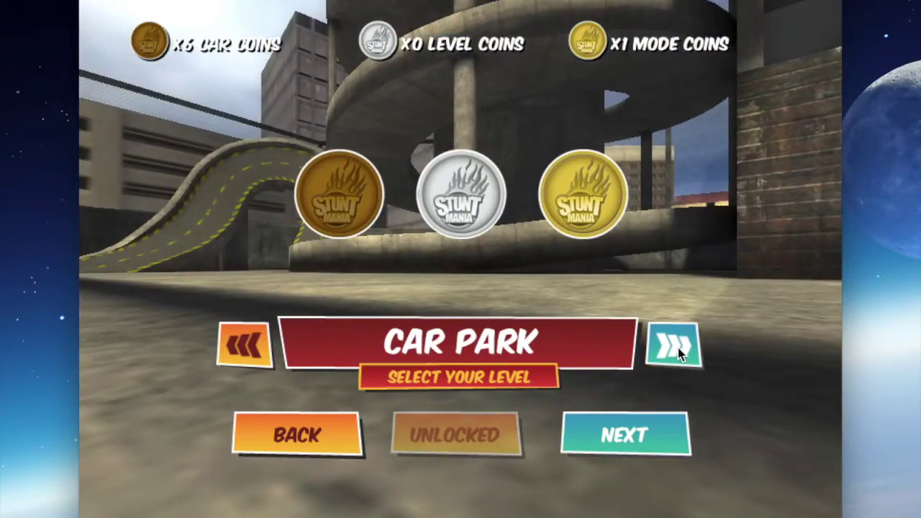
left_click(678, 347)
left_click(678, 348)
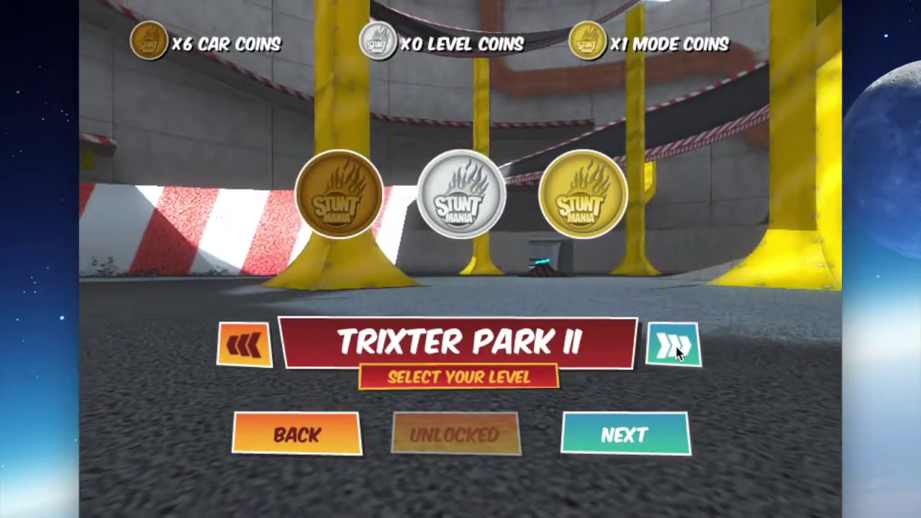
left_click(676, 347)
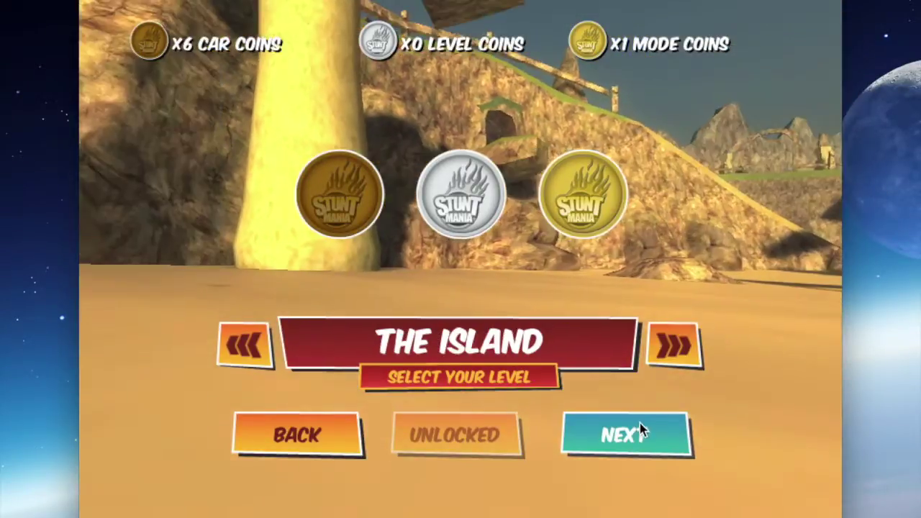
left_click(639, 428)
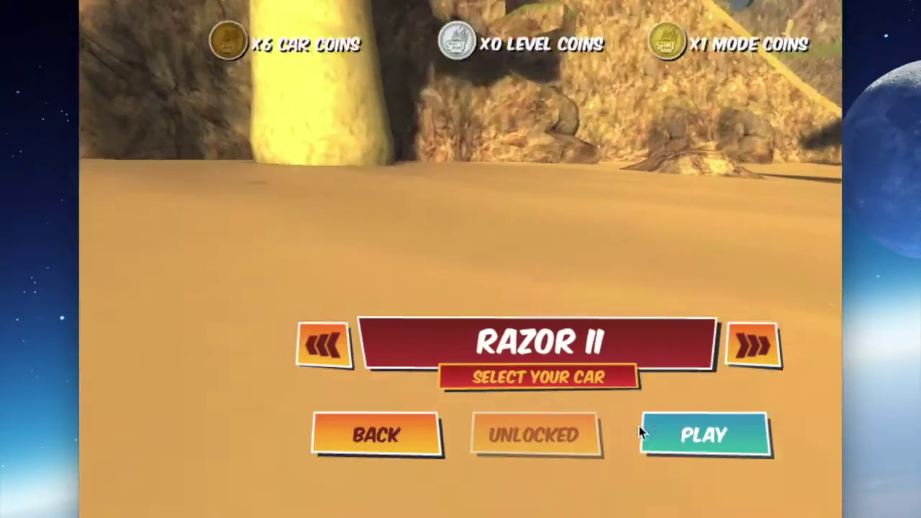
left_click(640, 424)
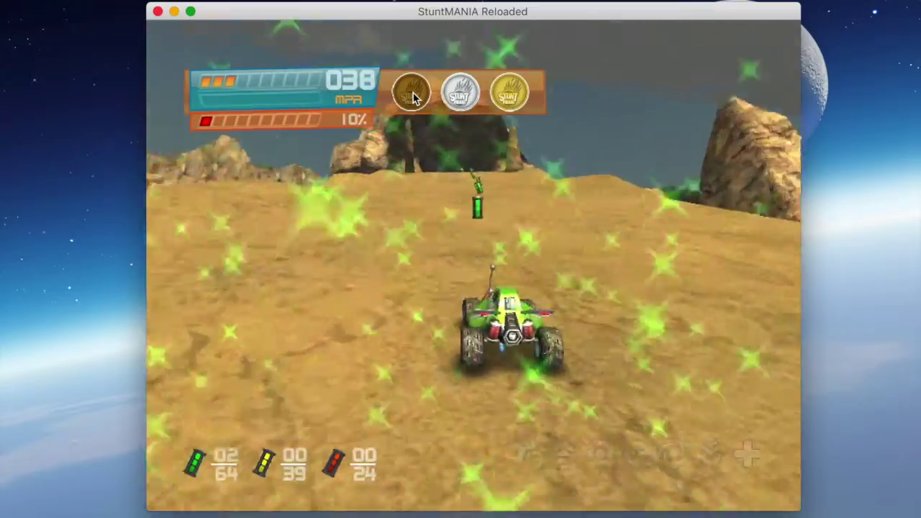
- Drive through the rock arch into the tunnel, pausing and resuming the game once
key("Up")
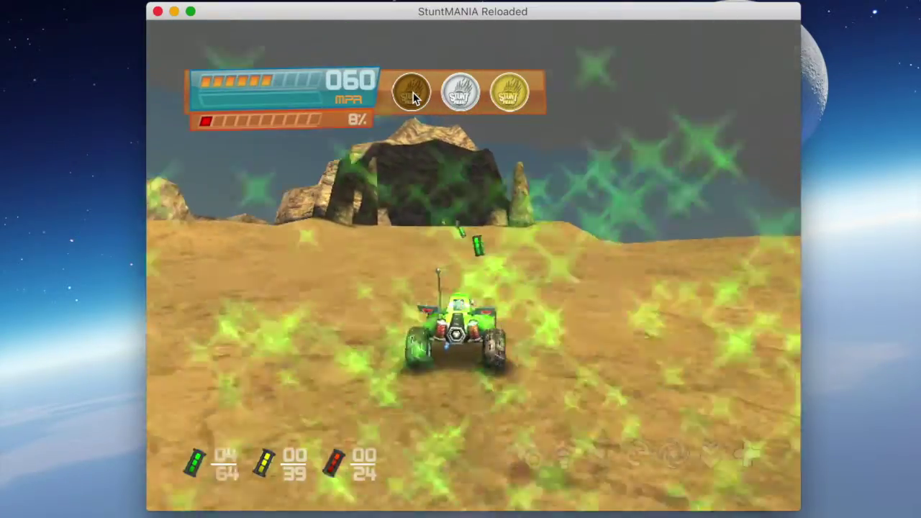
key("Up")
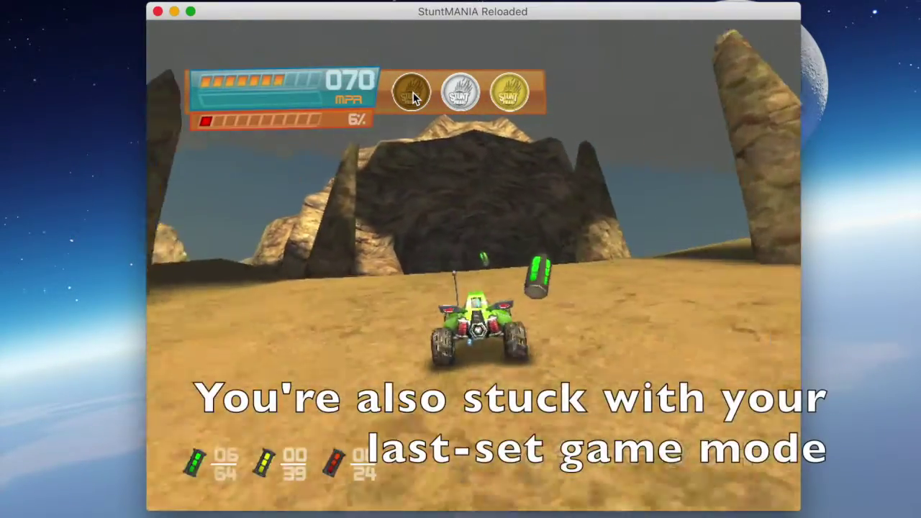
key("Up")
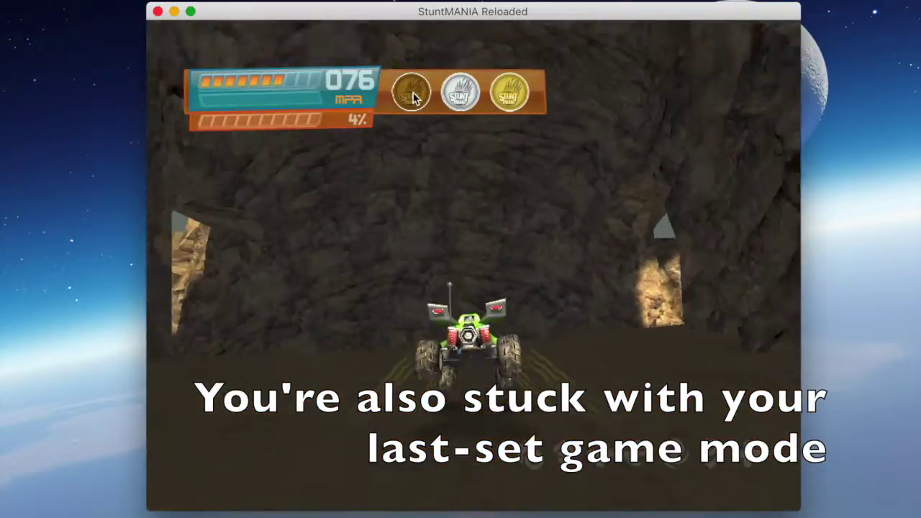
key("Escape")
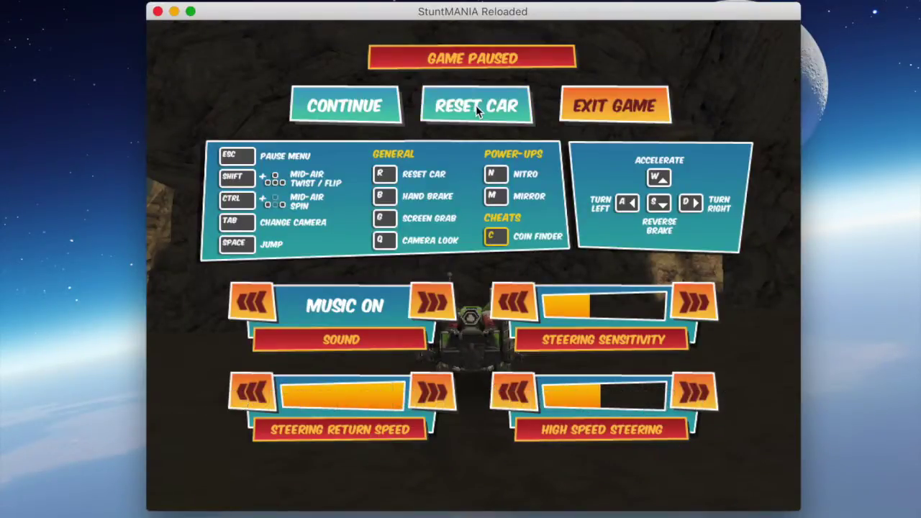
key("Escape")
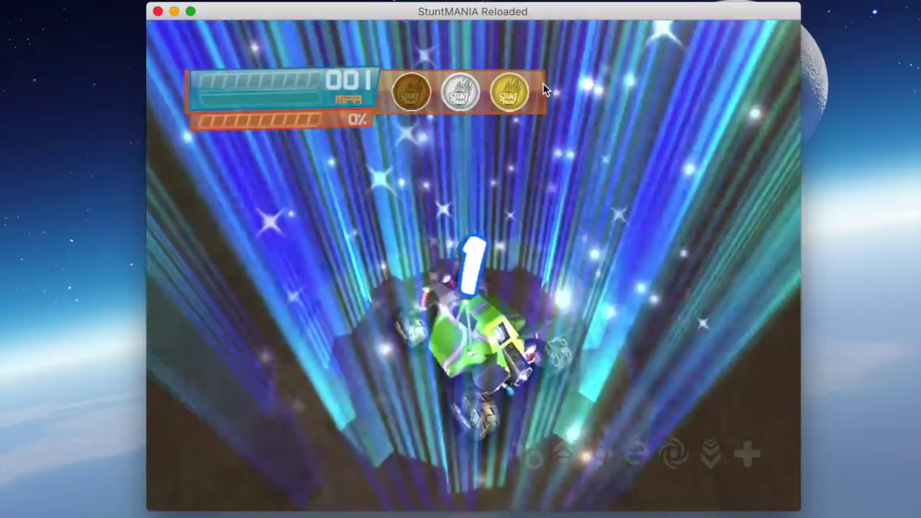
key("Up")
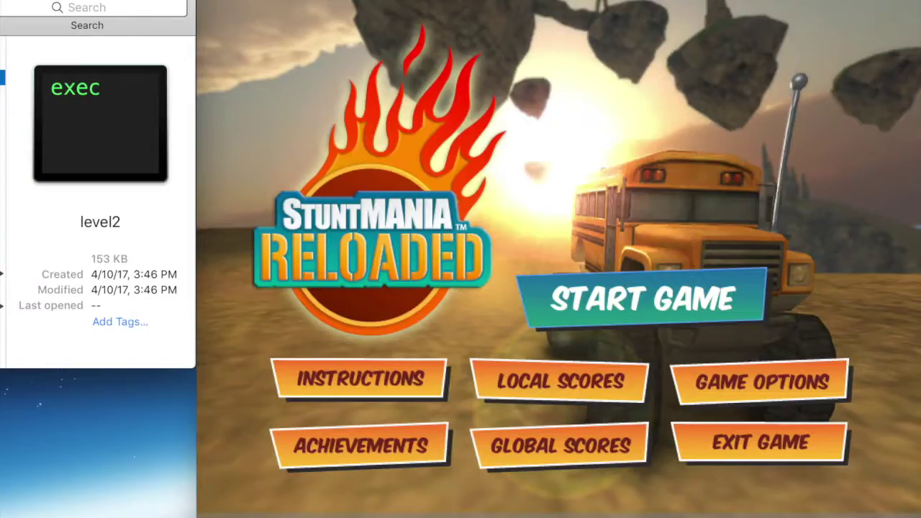
key("Down")
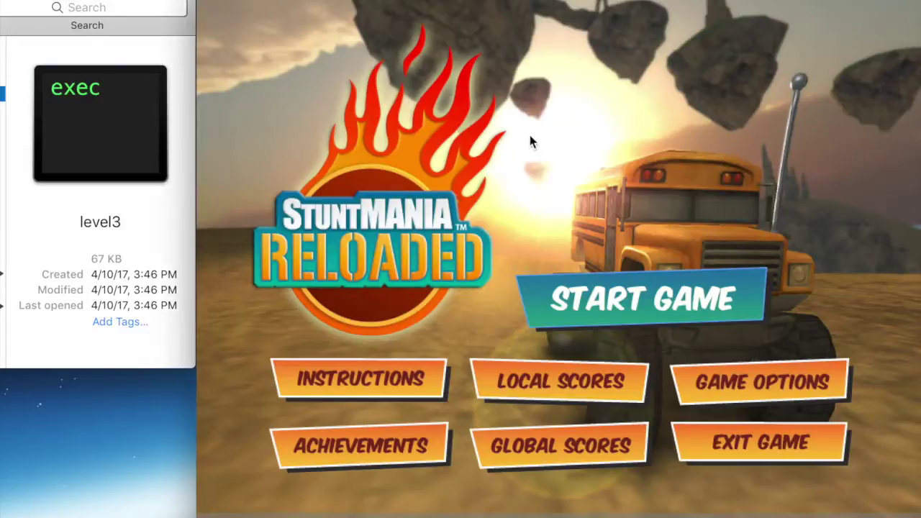
- Start a new Go Crazy game on The Island with the Razor II car
left_click(585, 281)
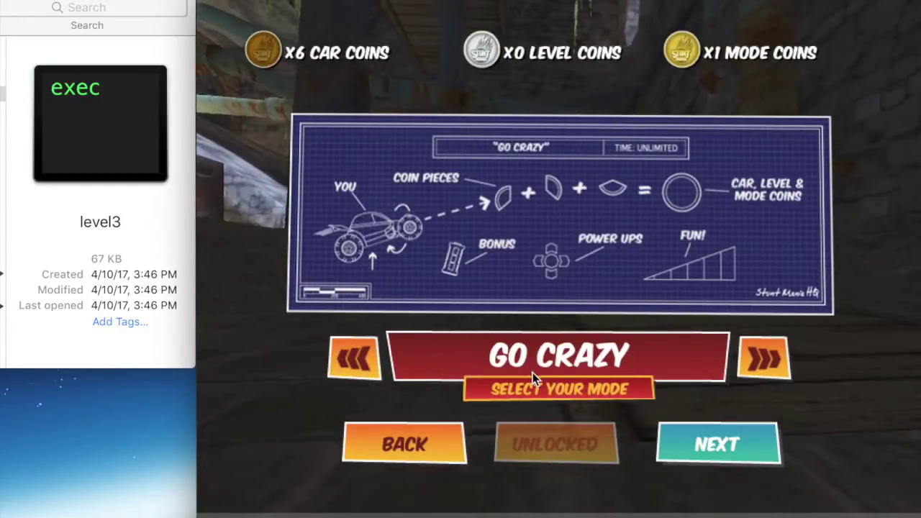
left_click(727, 432)
left_click(730, 423)
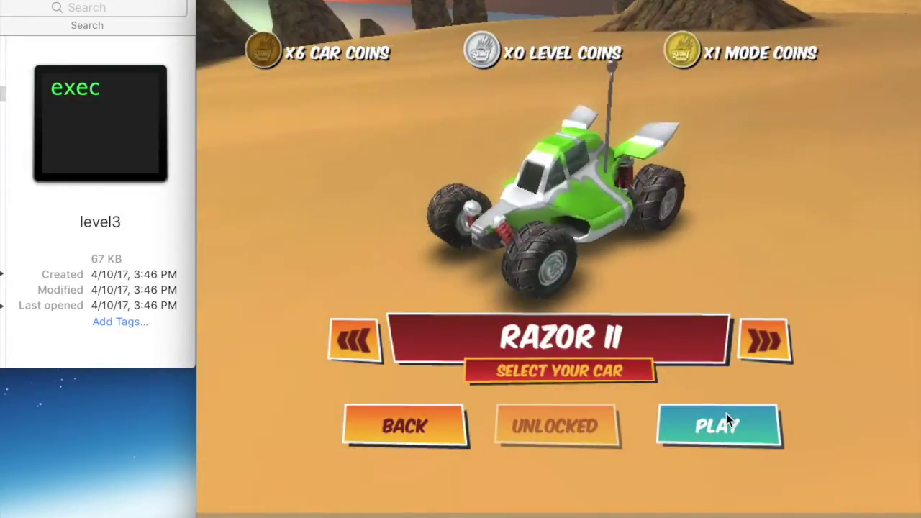
left_click(726, 414)
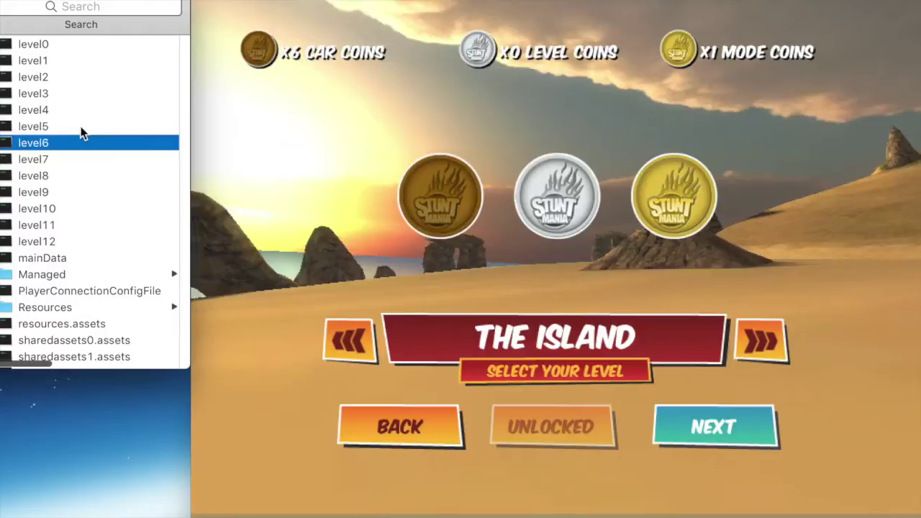
- Select level5 then level6 in Finder, and start another Razor II race
left_click(58, 126)
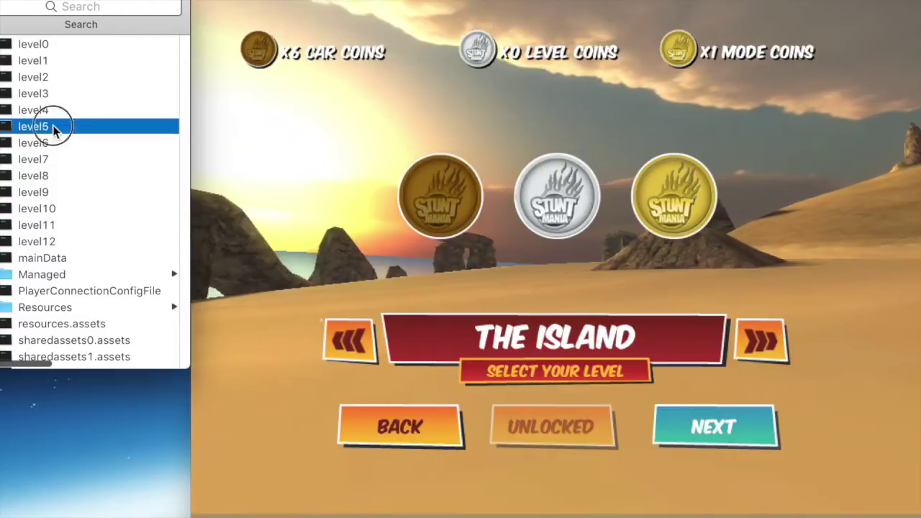
key("Down")
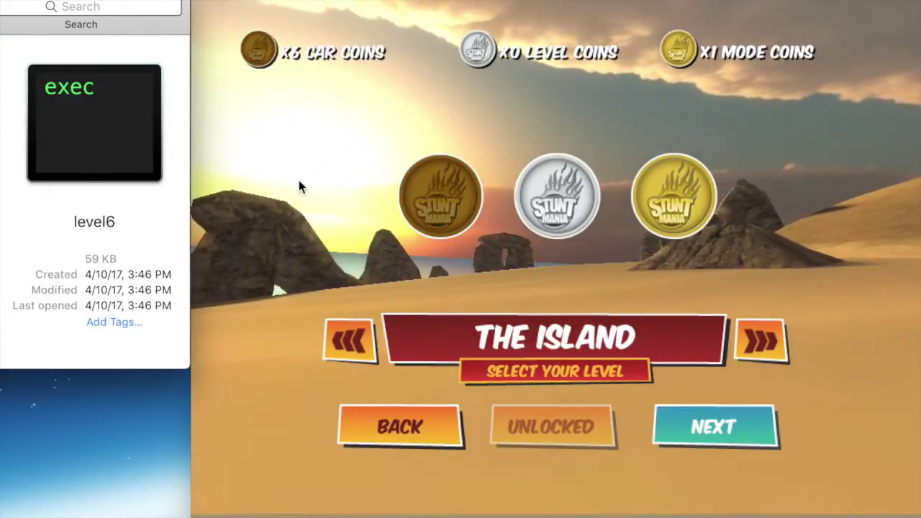
left_click(716, 426)
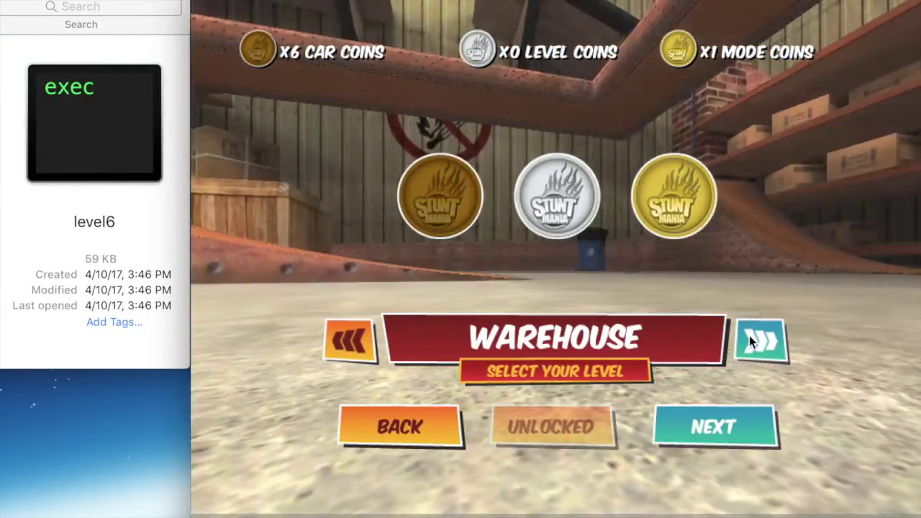
left_click(752, 338)
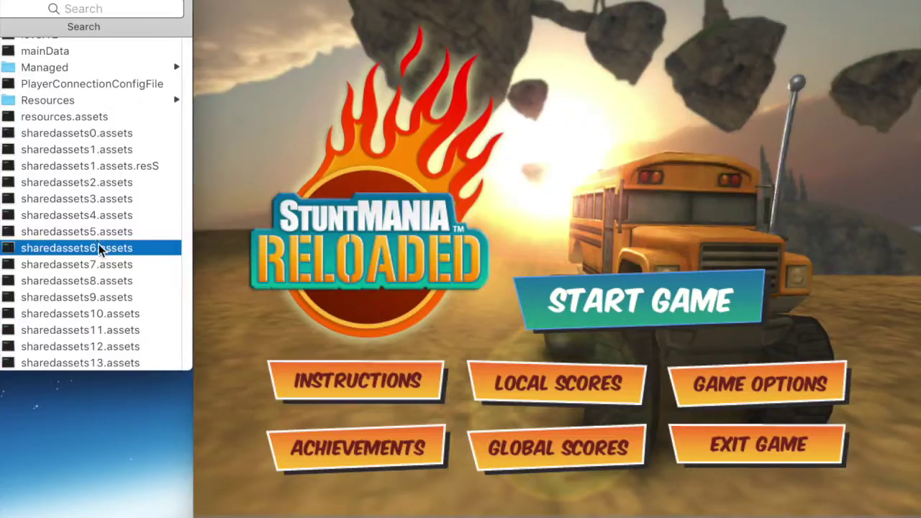
- Select sharedassets5.assets, then race Razor II on new games including the Warehouse level
left_click(94, 231)
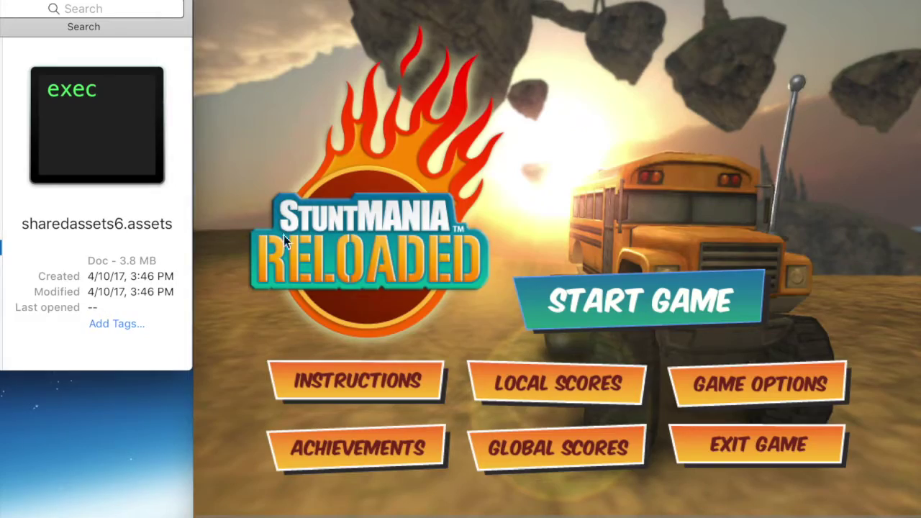
left_click(593, 286)
left_click(706, 436)
left_click(703, 422)
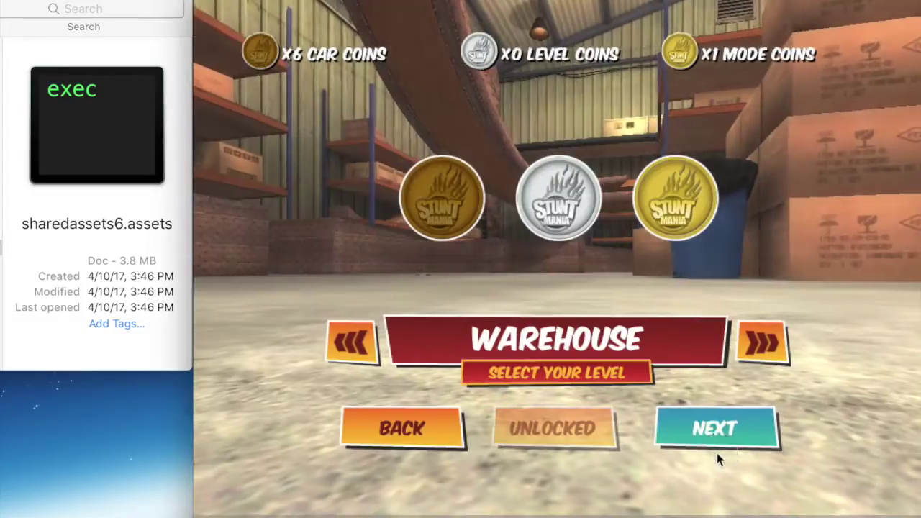
left_click(716, 452)
left_click(710, 434)
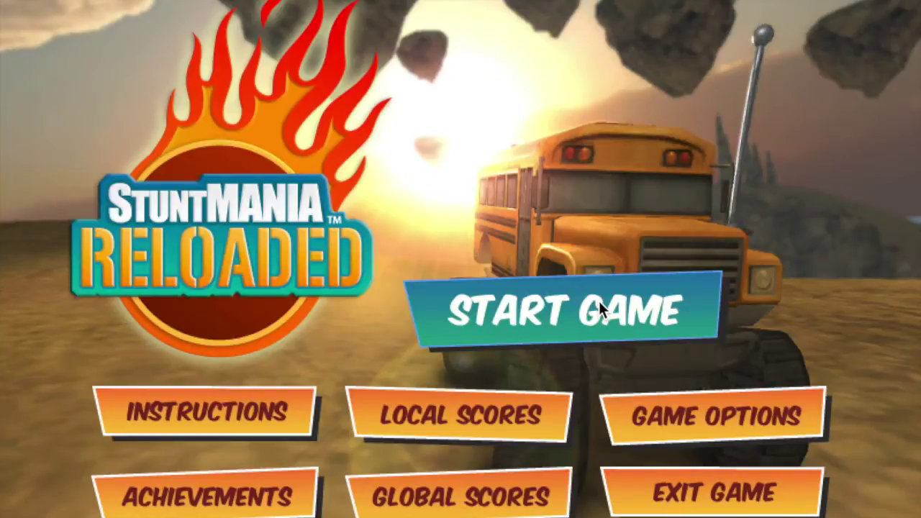
- Start a Speed Freak race in the Sewers with Razor II
left_click(598, 301)
left_click(649, 486)
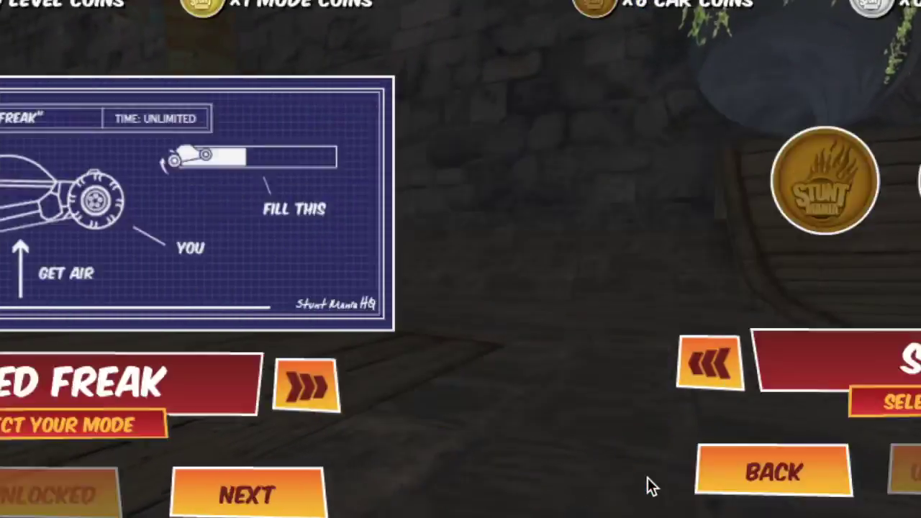
left_click(651, 467)
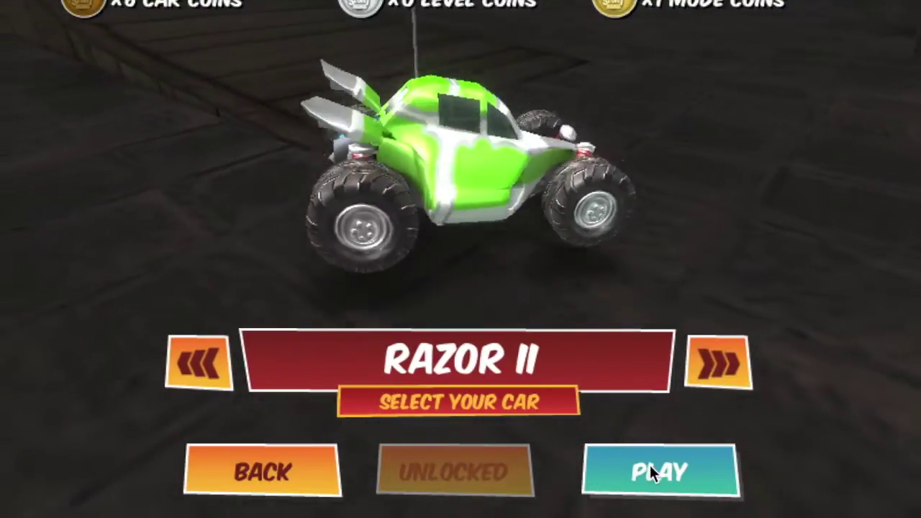
left_click(650, 465)
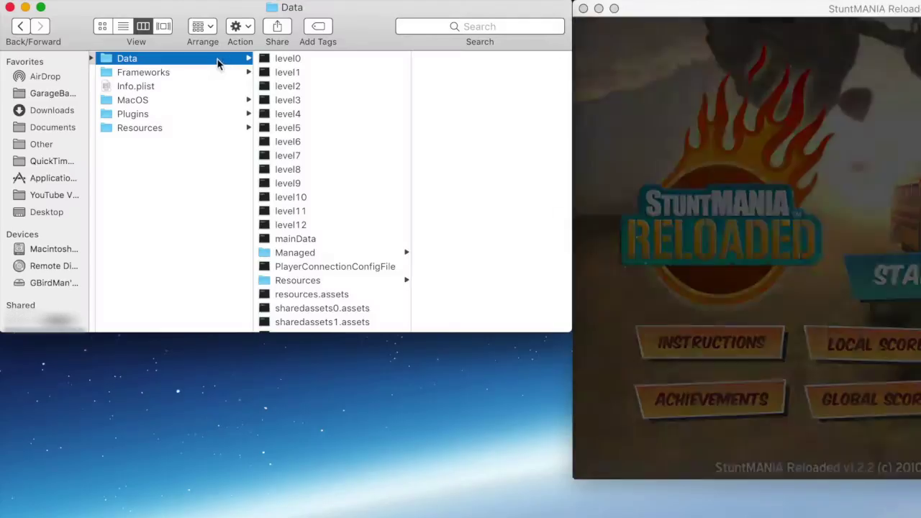
right_click(218, 60)
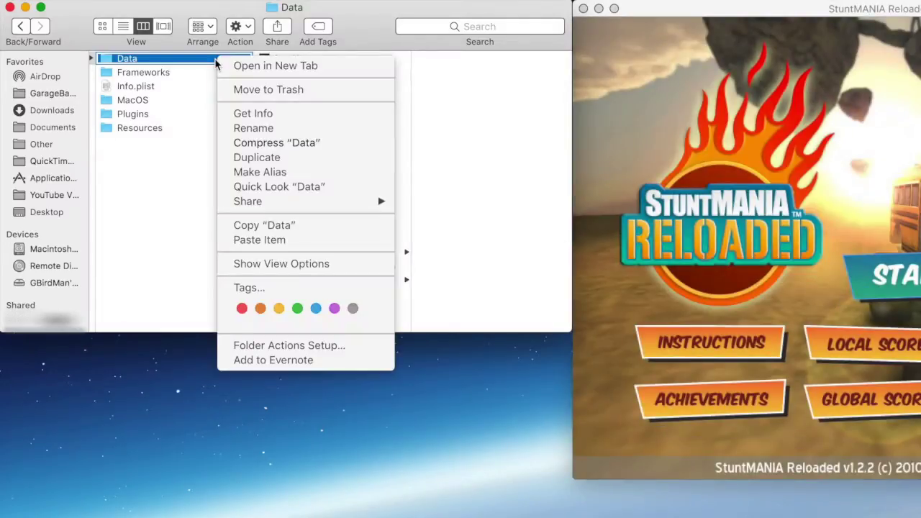
- Copy the Data folder and paste a backup onto the desktop
left_click(266, 226)
right_click(454, 439)
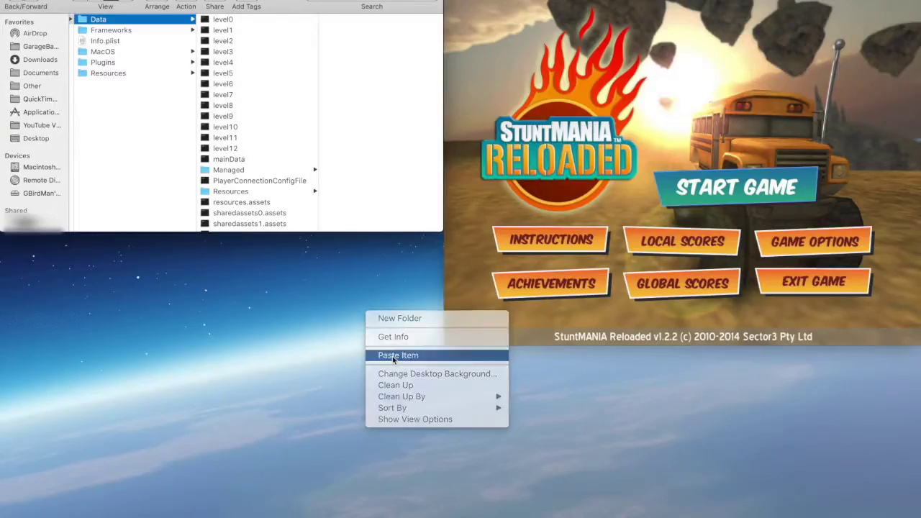
left_click(497, 503)
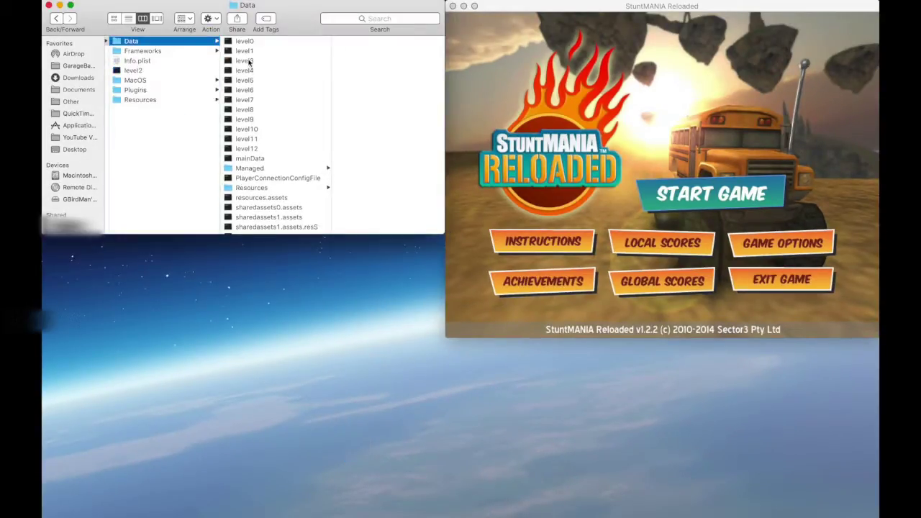
- Duplicate level11 into several copies and start renaming them as level2–level4
left_click(246, 118)
right_click(256, 119)
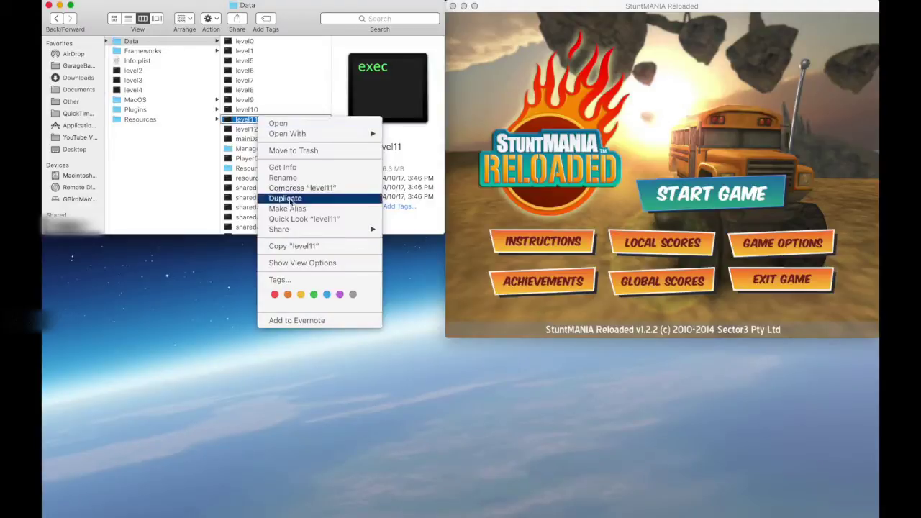
left_click(280, 197)
left_click(253, 129, "shift")
right_click(252, 130)
left_click(286, 219)
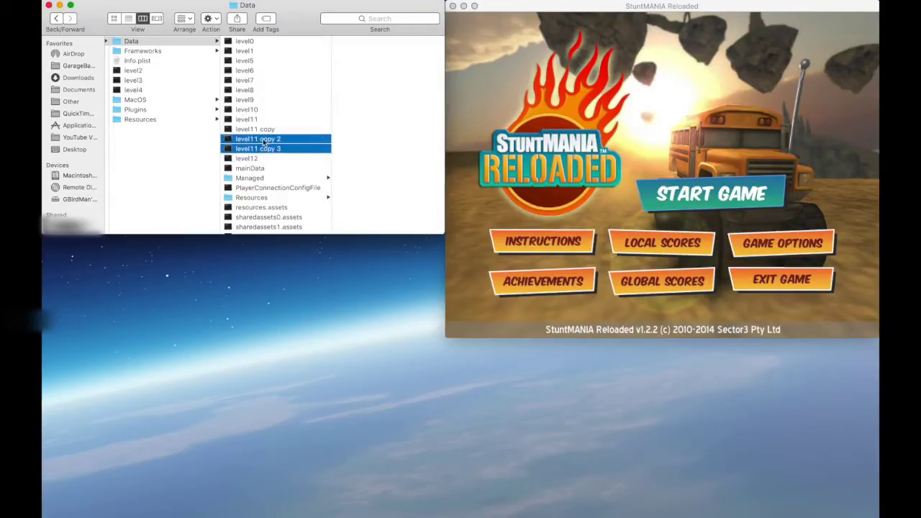
left_click(266, 139)
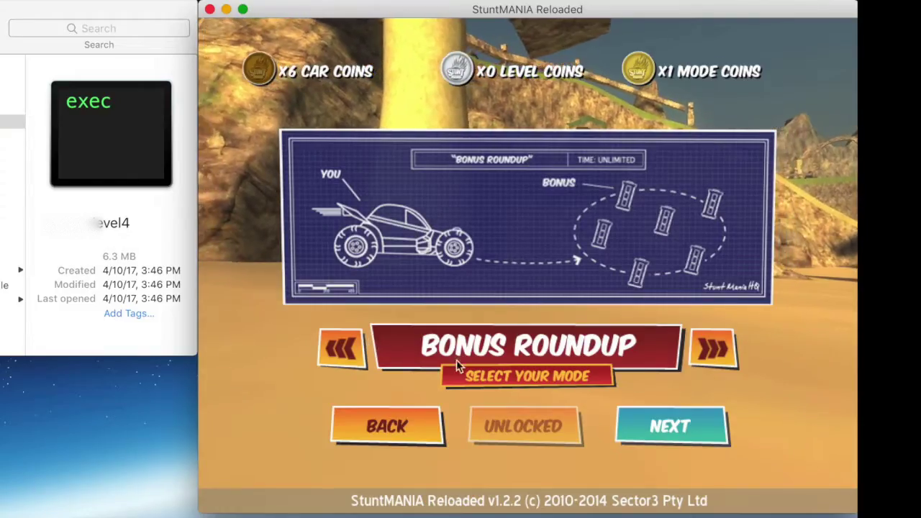
key("Right")
key("Right")
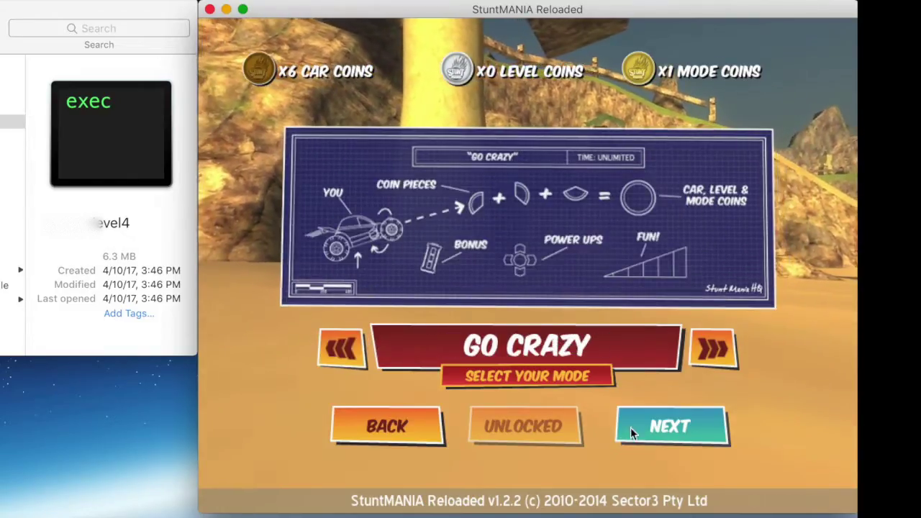
- Race Razor II on The Island in Go Crazy mode, then pause and quit
left_click(630, 427)
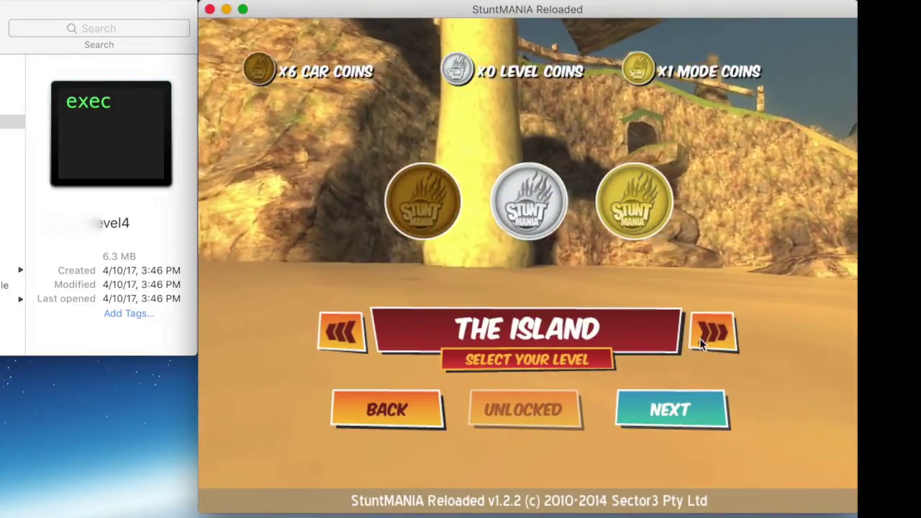
left_click(677, 407)
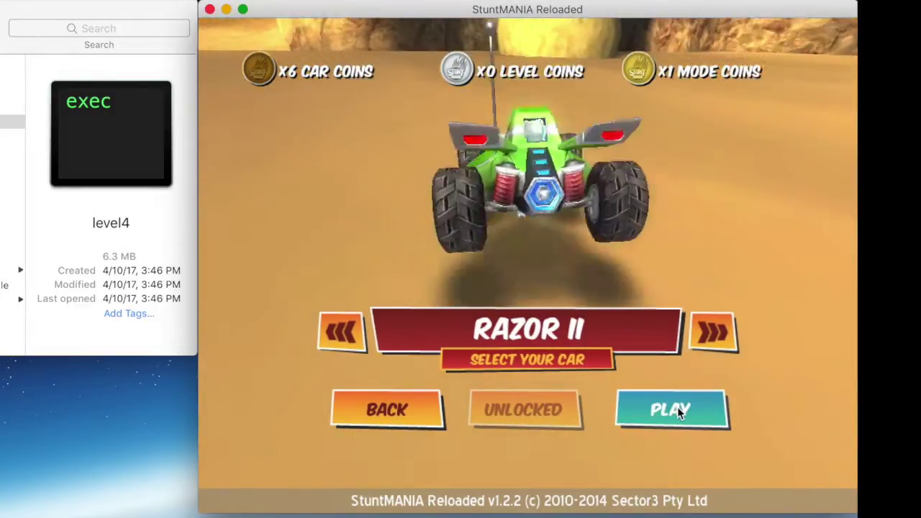
left_click(677, 409)
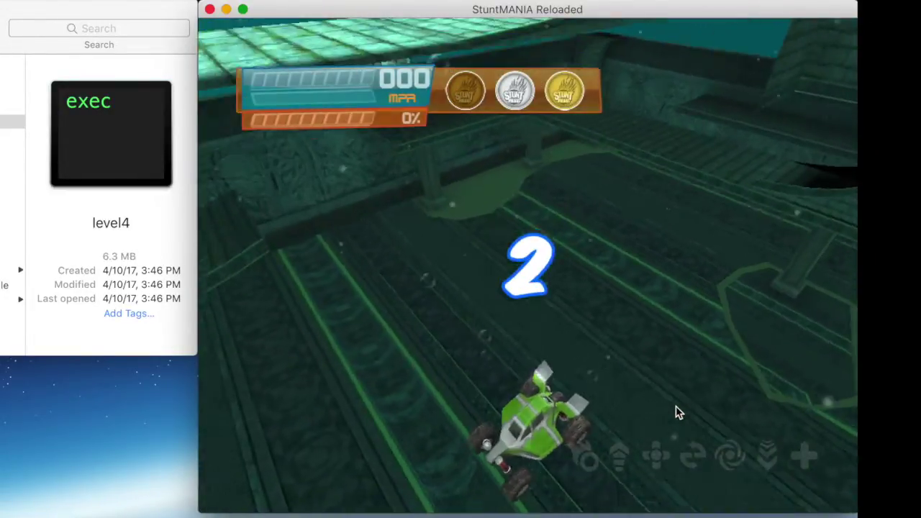
key("Up")
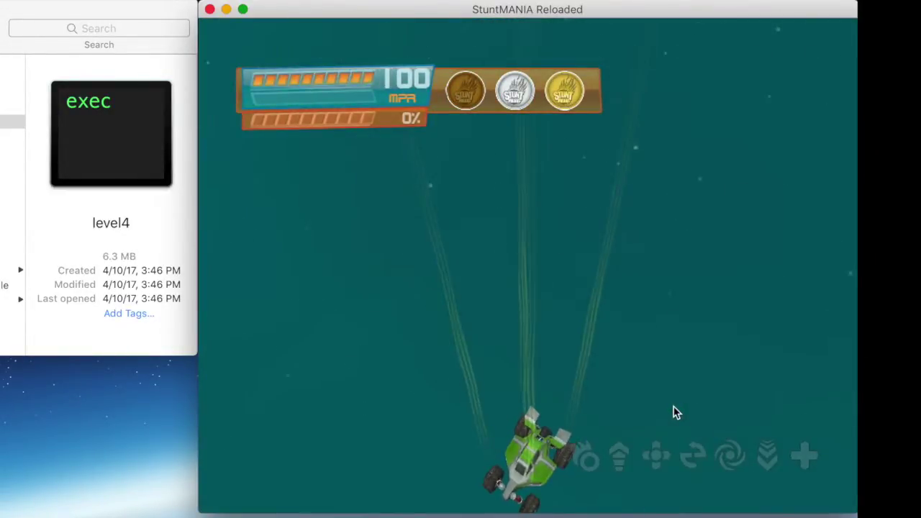
key("Escape")
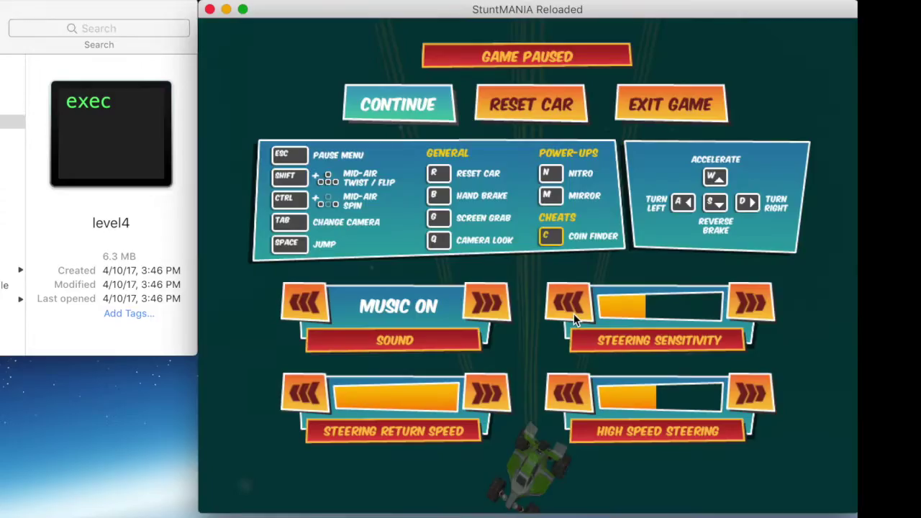
left_click(646, 120)
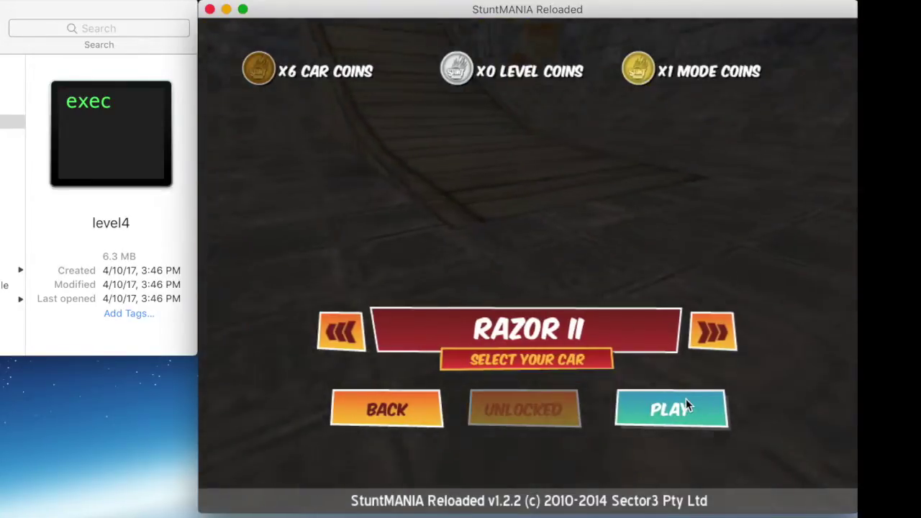
- Start The Island race again with the School Bus and drive forward
left_click(686, 400)
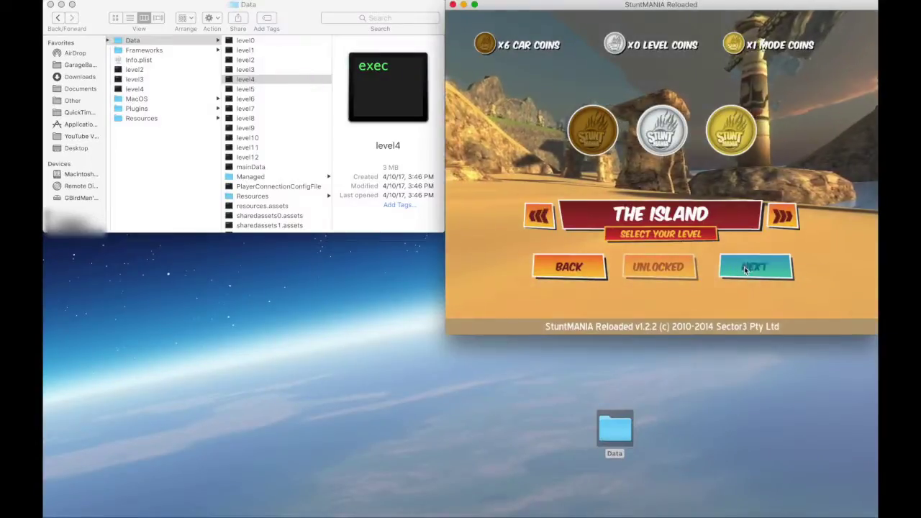
left_click(748, 266)
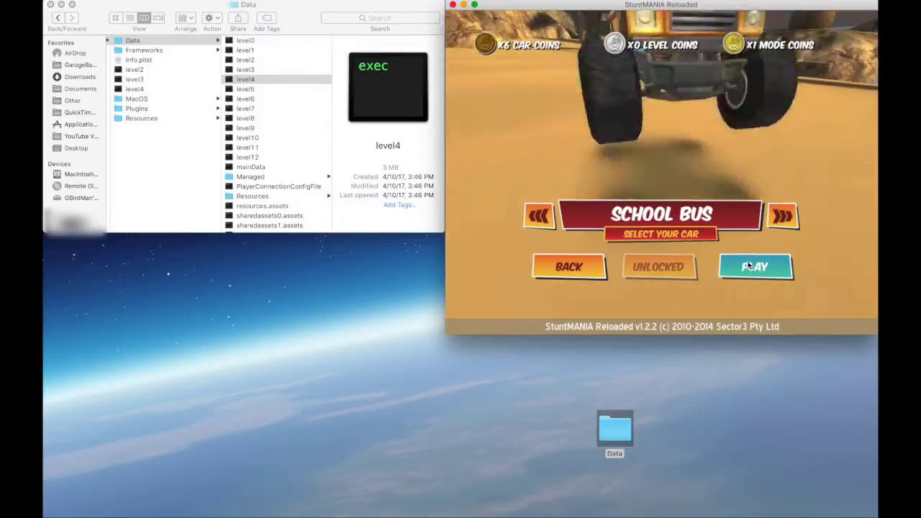
left_click(749, 267)
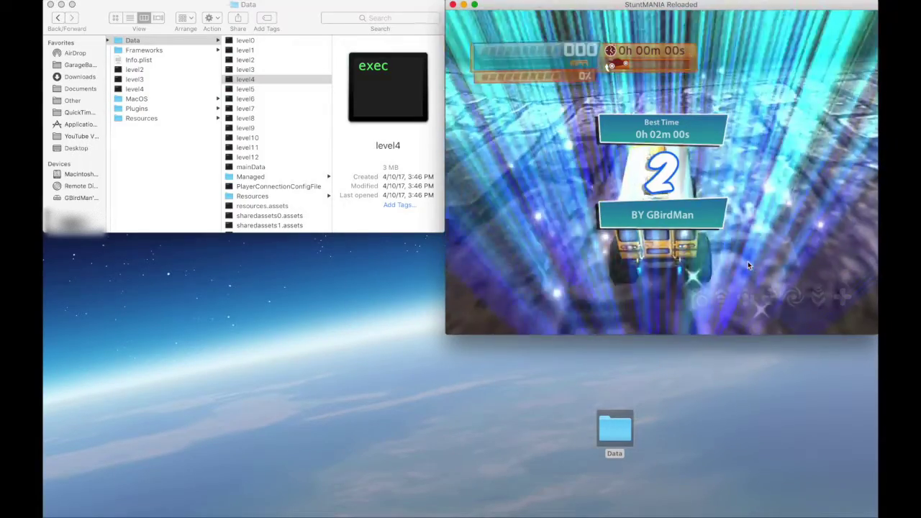
key("Up")
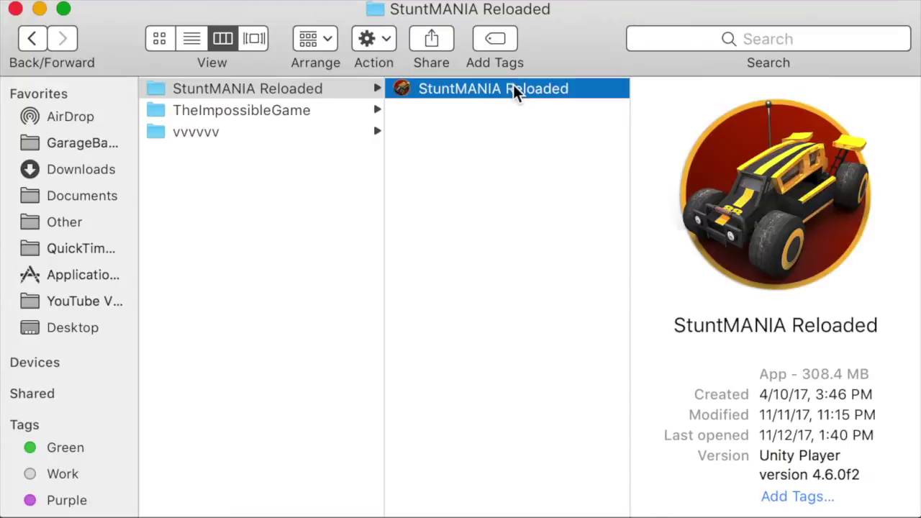
- Open the vvvvvv folder and show the VVVVVV app's package contents
left_click(292, 110)
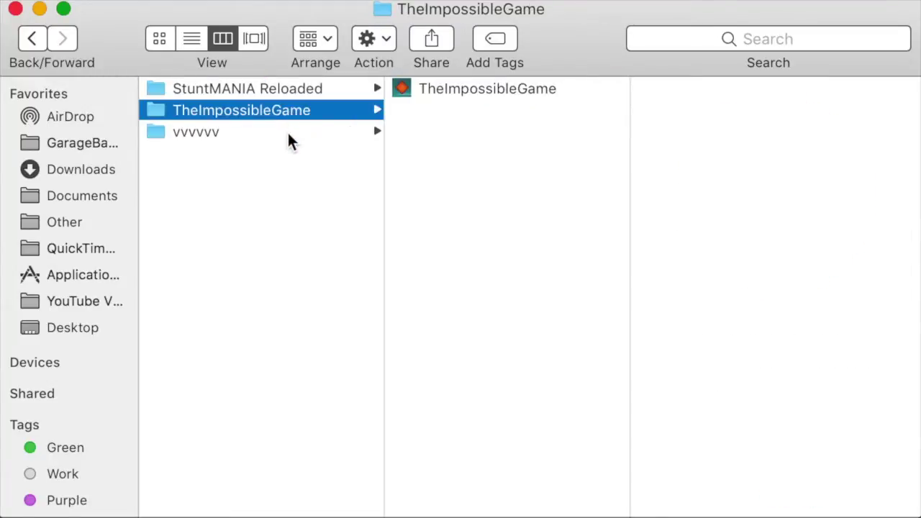
left_click(288, 134)
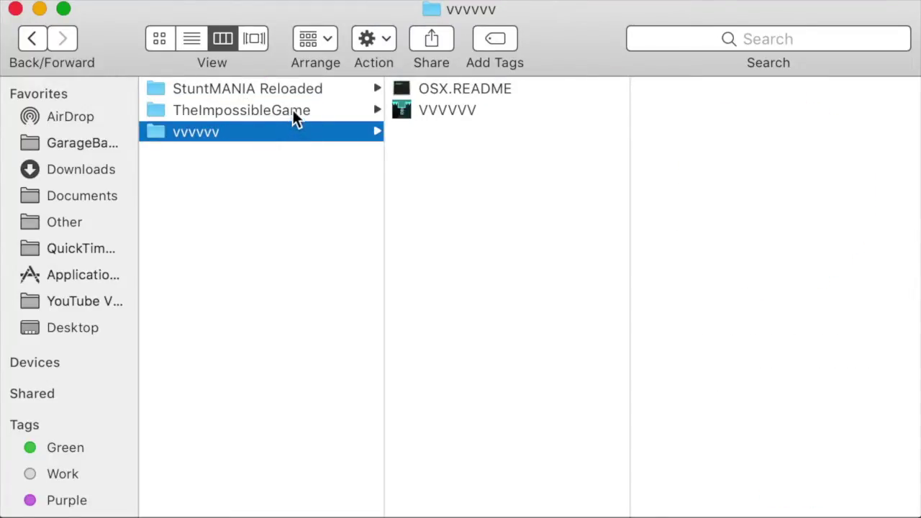
right_click(416, 115)
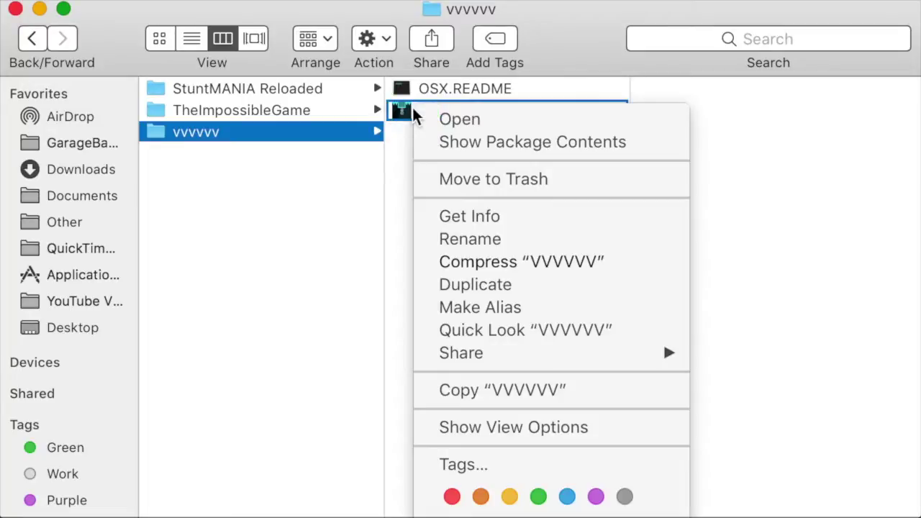
left_click(463, 143)
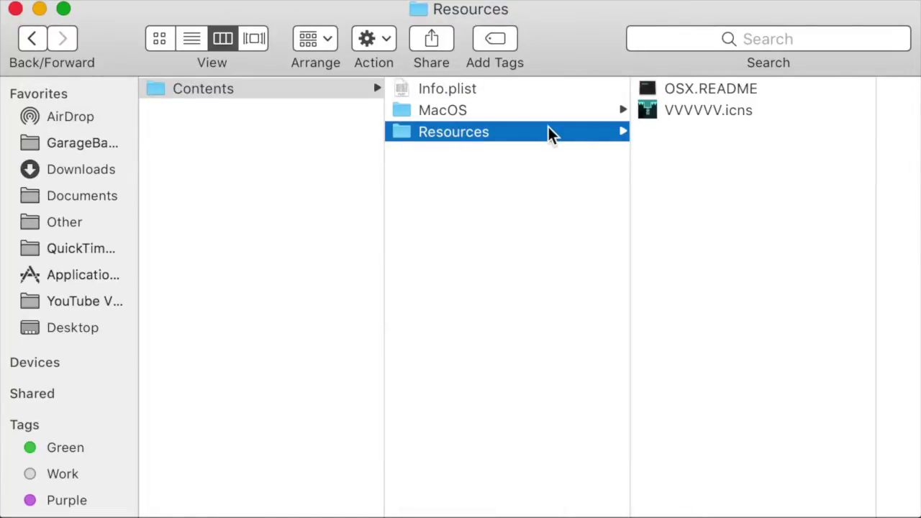
- Preview OSX.README and VVVVVV.icns, then list the MacOS osx folder's files
left_click(653, 89)
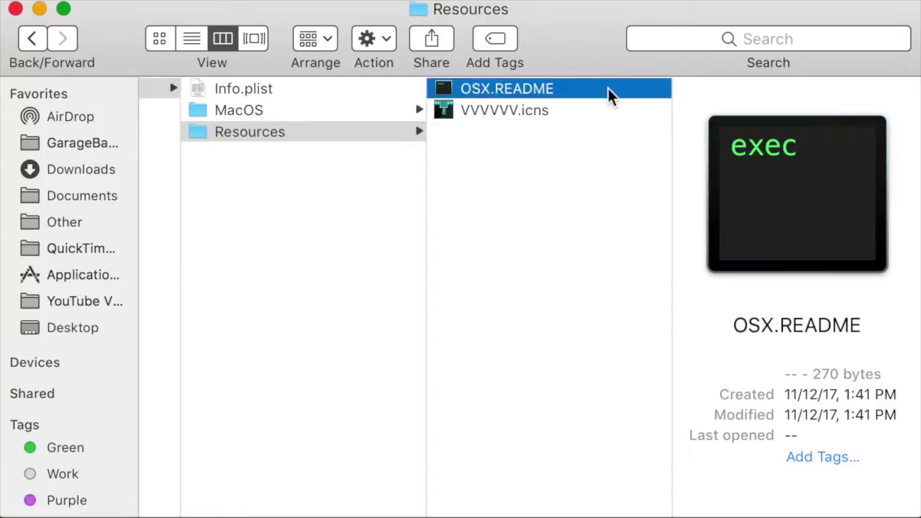
double_click(537, 91)
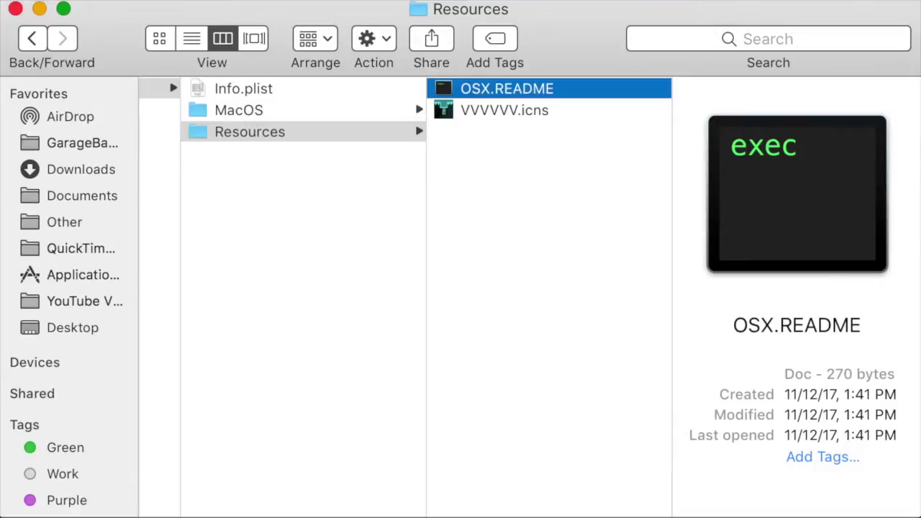
left_click(526, 110)
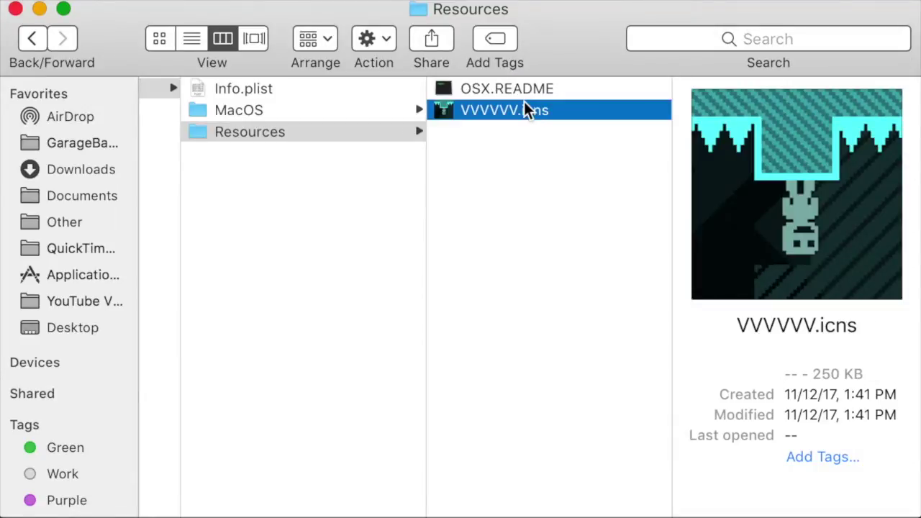
double_click(503, 88)
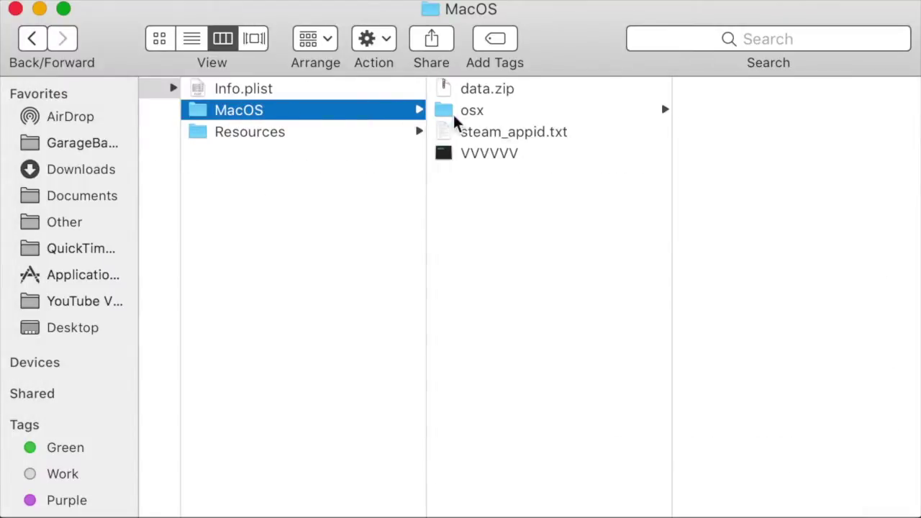
left_click(502, 114)
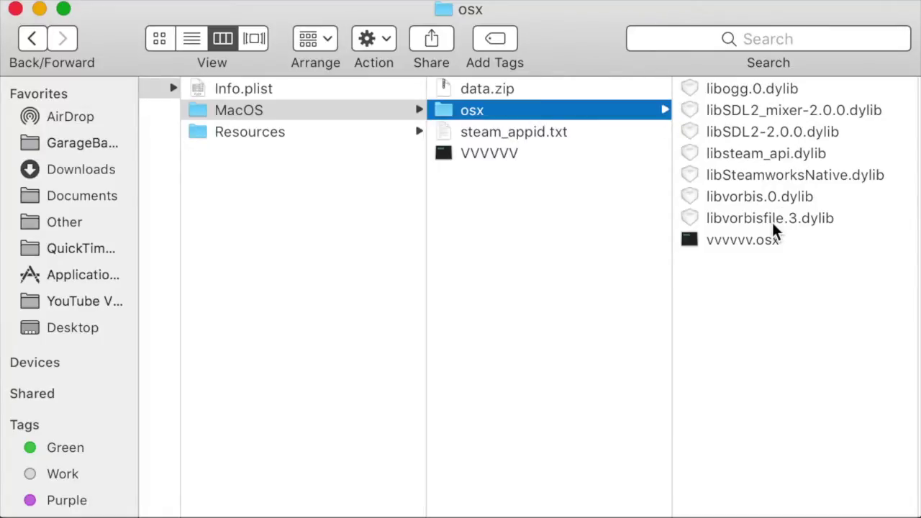
- Run the VVVVVV executable, scroll its Terminal log of unpacked .ogg music, then select data.zip
left_click(489, 153)
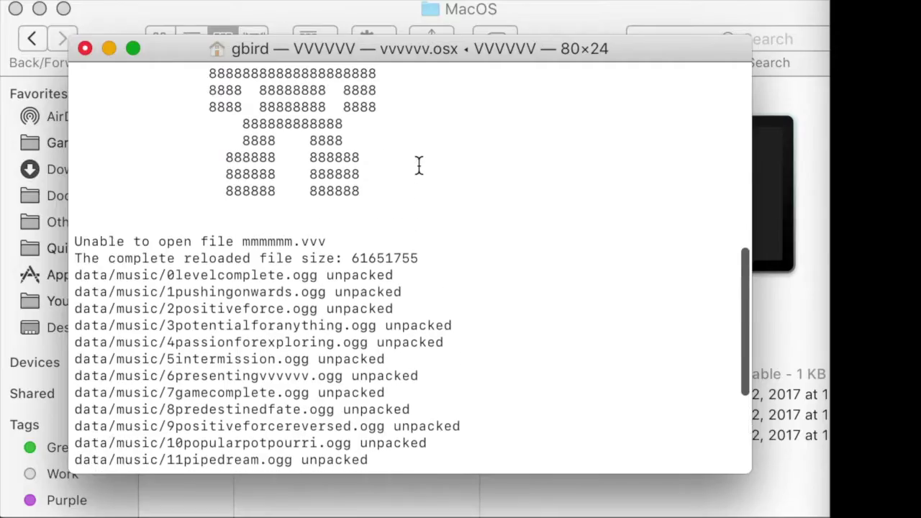
scroll(418, 166, "up", 10)
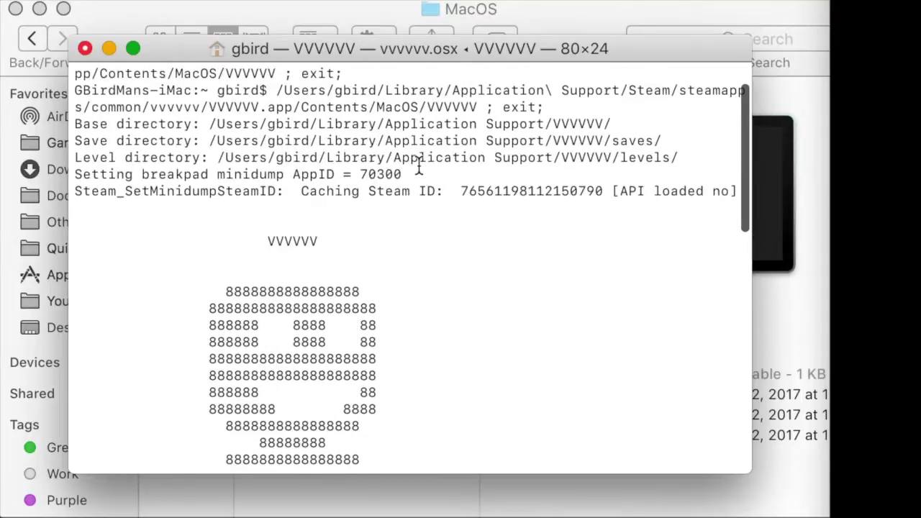
scroll(412, 168, "down", 15)
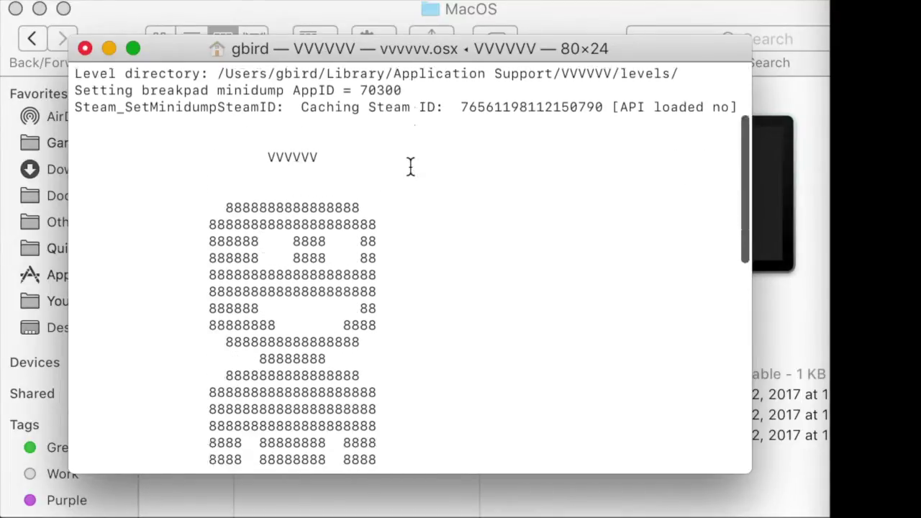
scroll(410, 167, "up", 1)
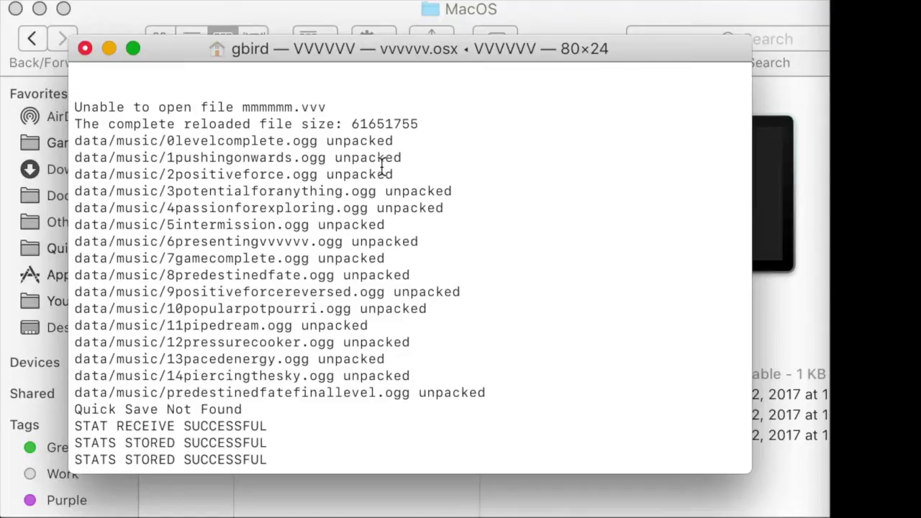
scroll(388, 167, "up", 2)
left_click(338, 93)
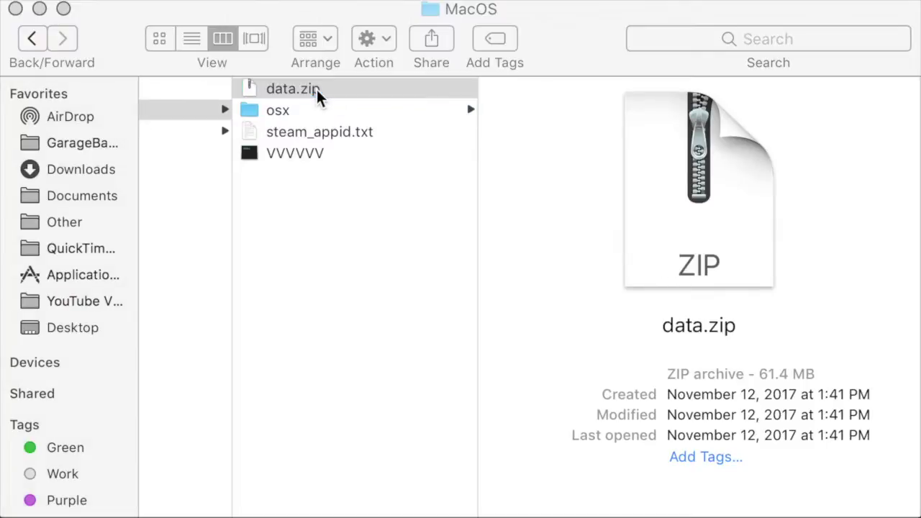
- Unzip data.zip, browse its graphics, levels and sounds folders, and play blip.wav and blip2.wav
left_click(318, 95)
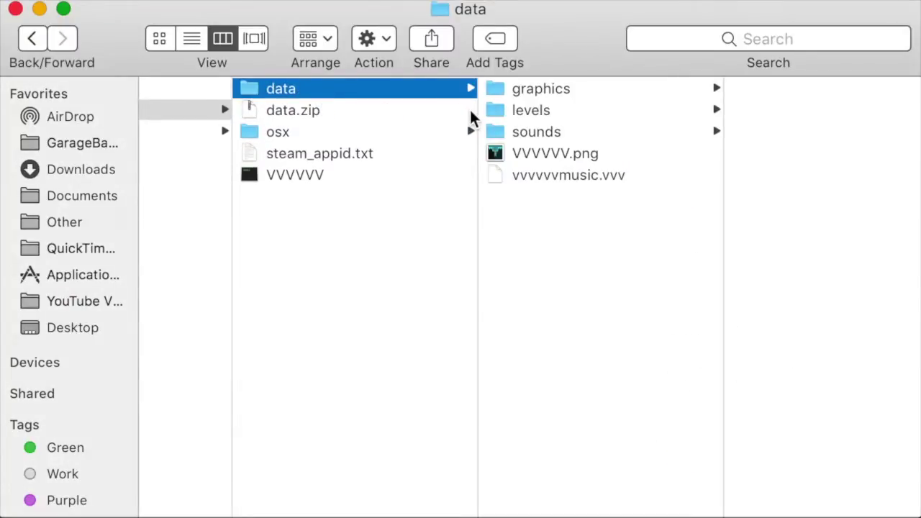
left_click(541, 90)
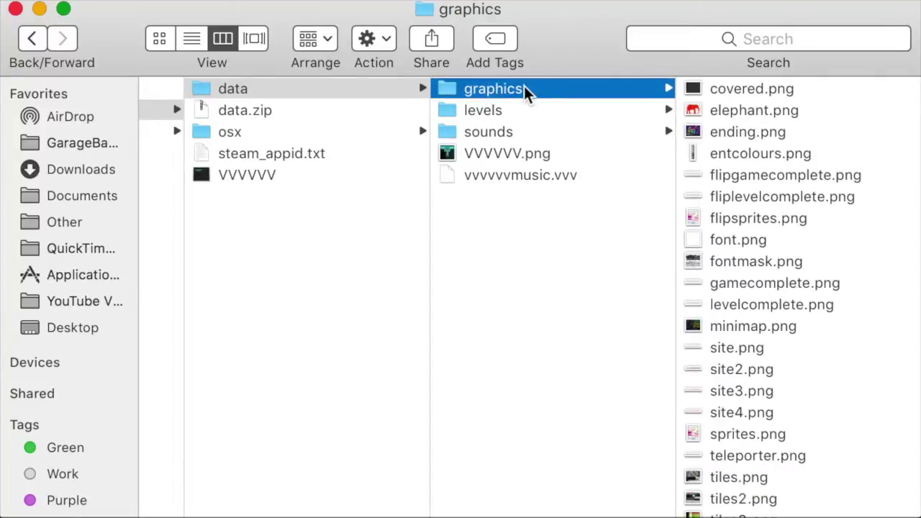
left_click(517, 111)
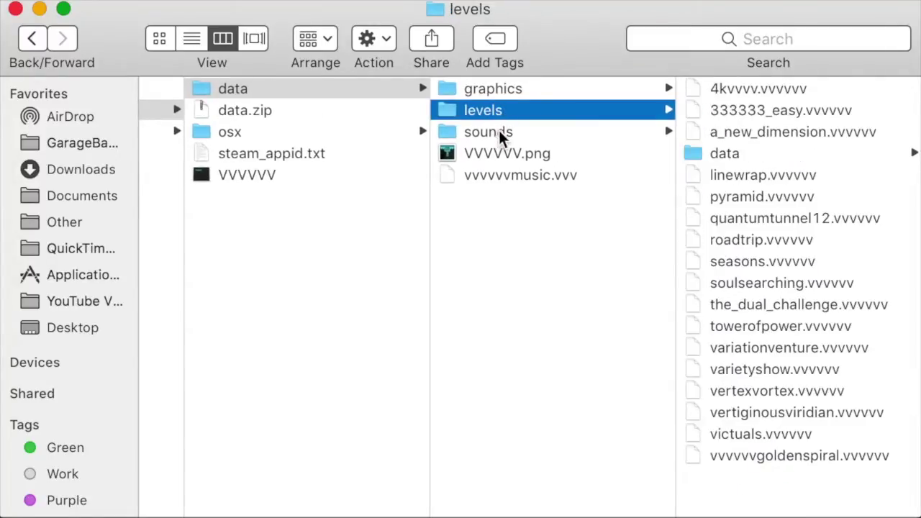
left_click(501, 133)
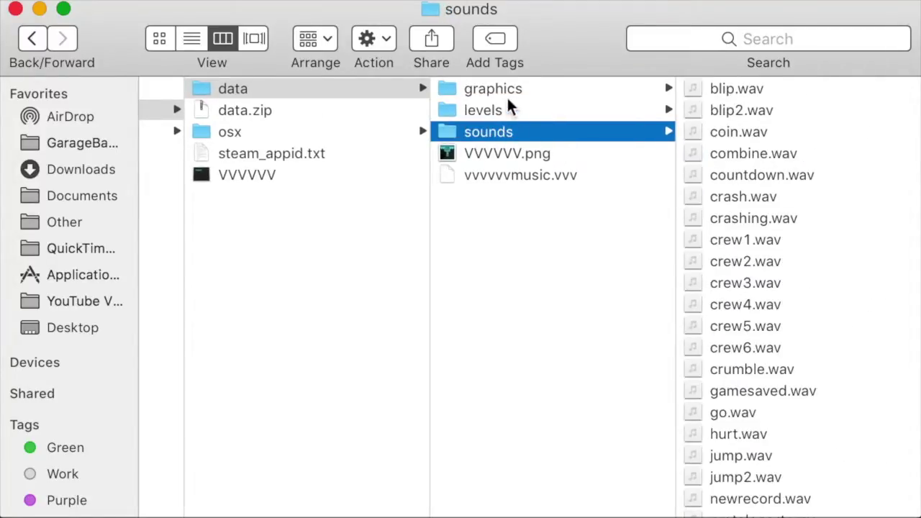
left_click(737, 90)
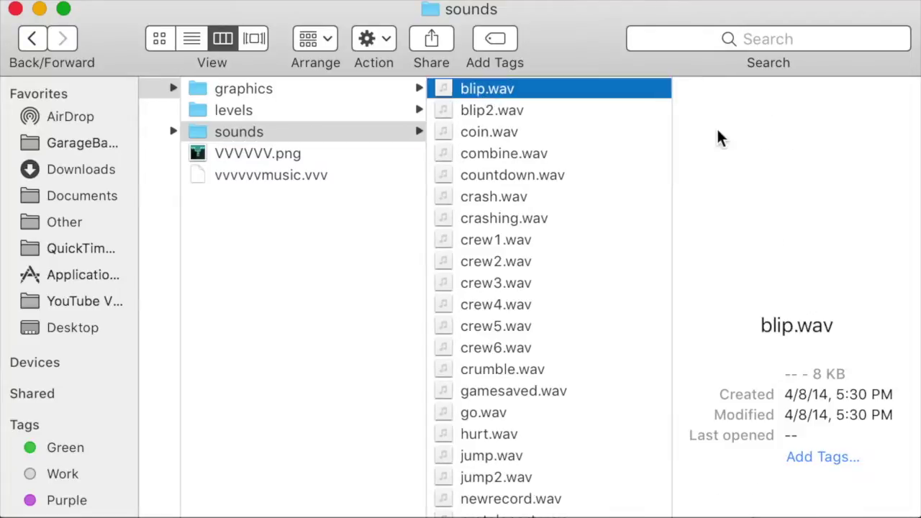
left_click(541, 115)
left_click(798, 193)
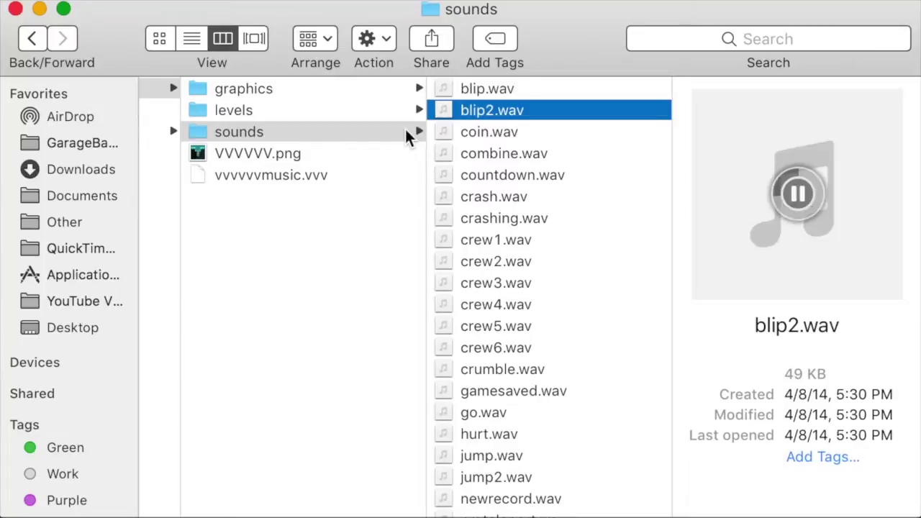
- Preview levels 4kvvvv.vvvvvv and 333333_easy.vvvvvv, then images covered.png and elephant.png
left_click(339, 112)
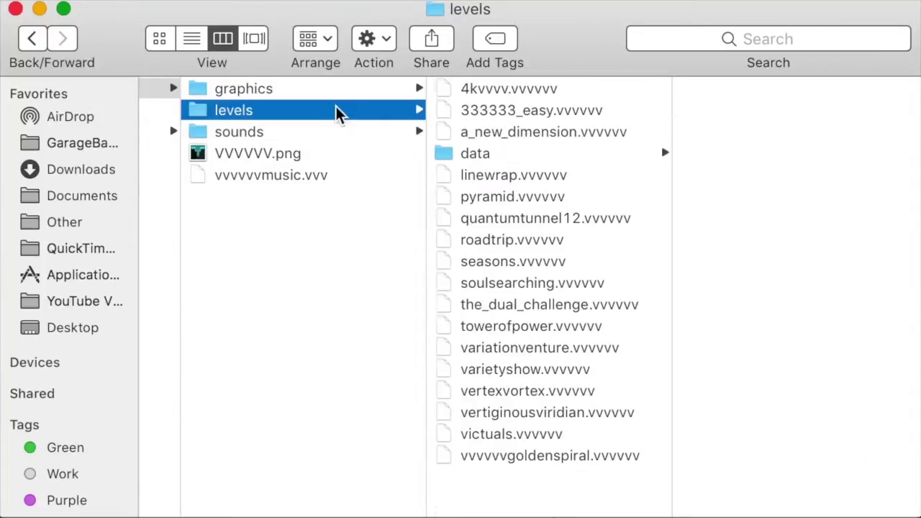
left_click(489, 92)
left_click(465, 117)
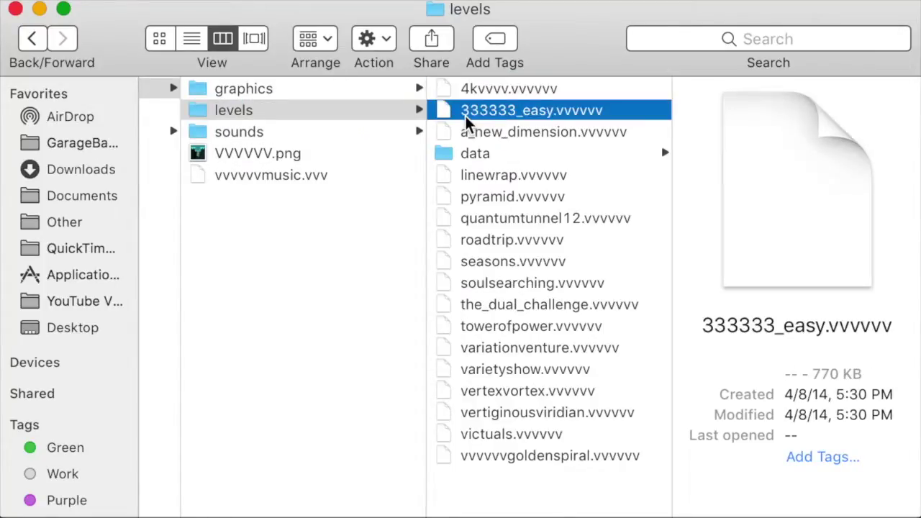
left_click(305, 94)
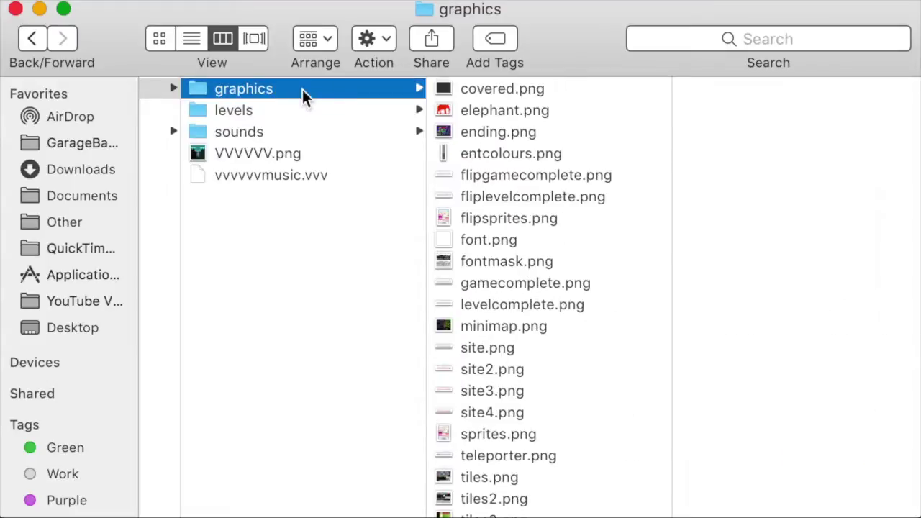
left_click(483, 94)
left_click(479, 113)
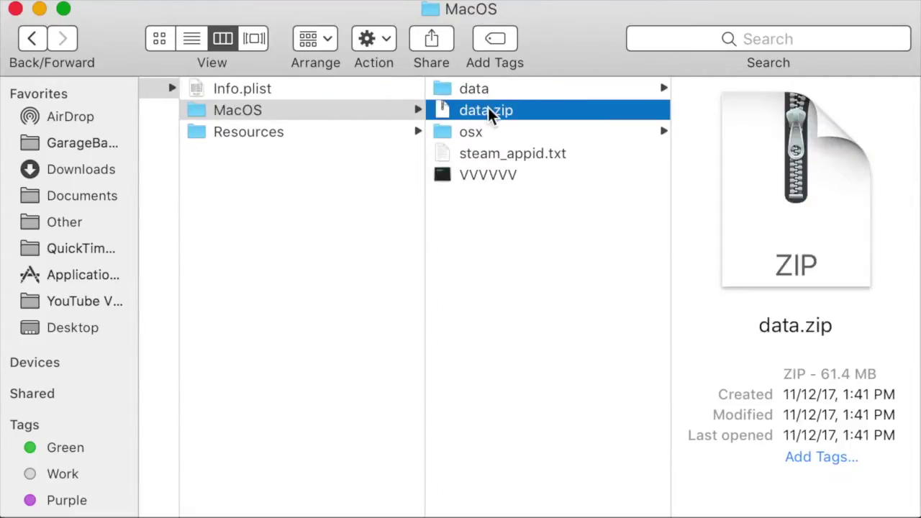
- Move the original data.zip into Contents, compress the data folder, then move the folder into Contents too
left_click_drag(488, 115, 309, 215)
right_click(466, 96)
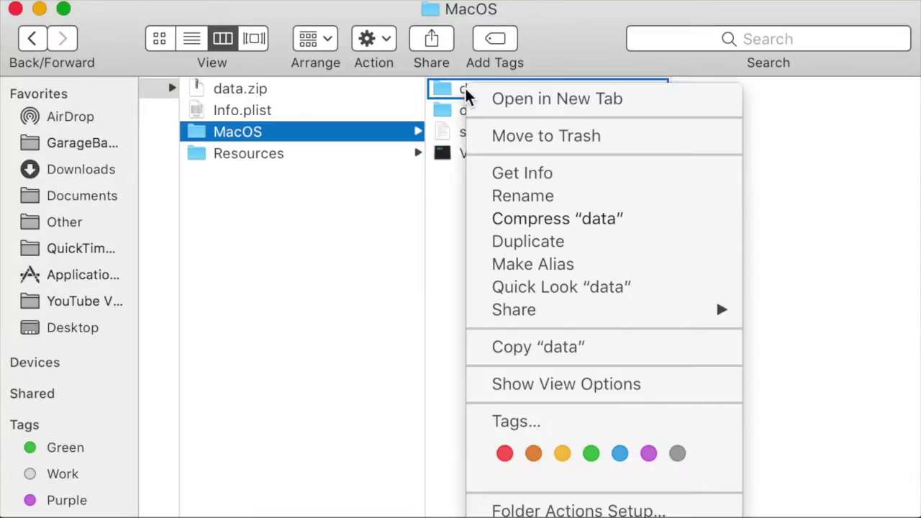
left_click(536, 223)
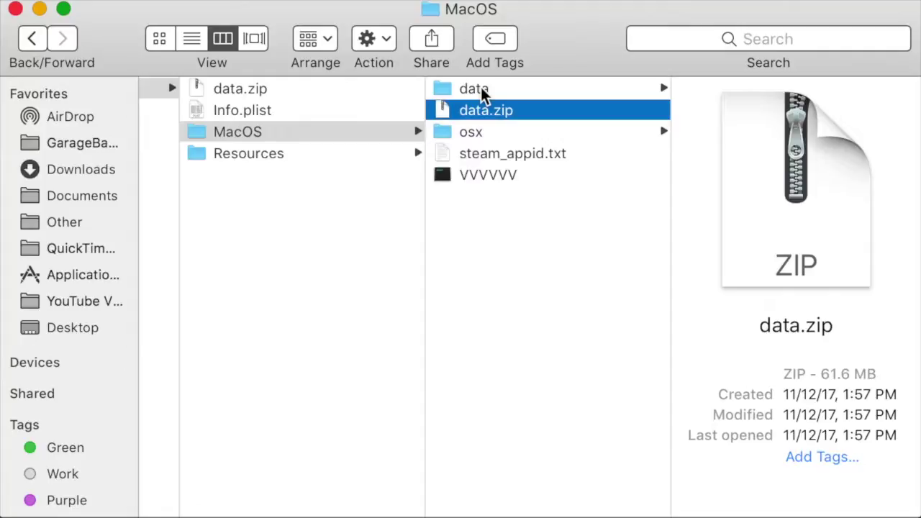
left_click_drag(482, 93, 323, 217)
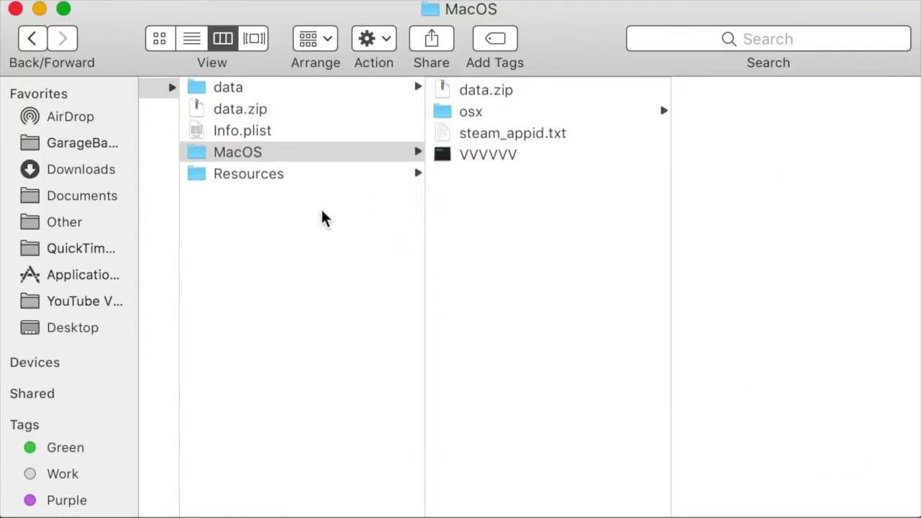
- Check the original data.zip in Contents and the new one in MacOS, then launch VVVVVV
left_click(316, 116)
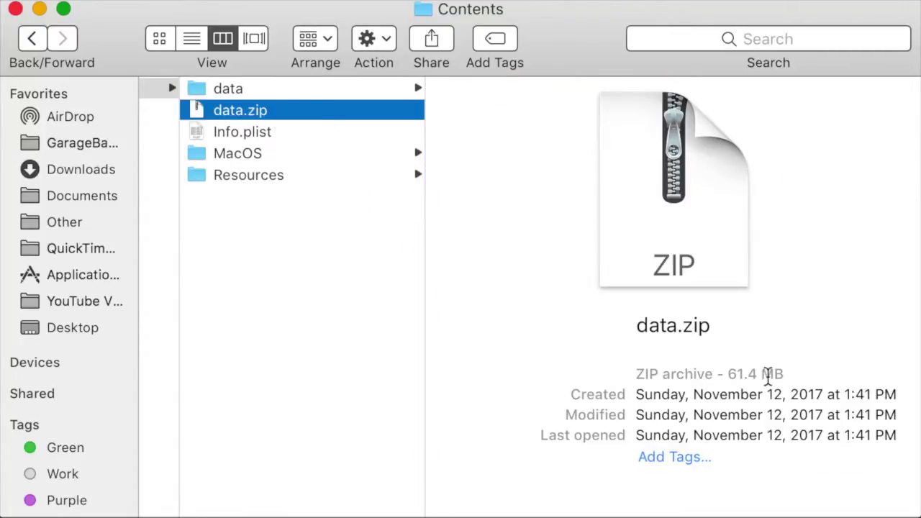
key("Down")
key("Down")
key("Right")
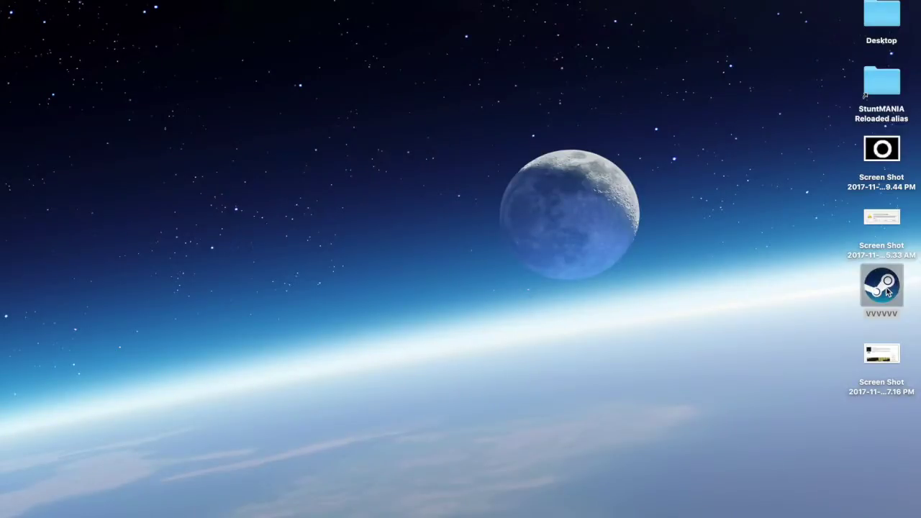
double_click(882, 286)
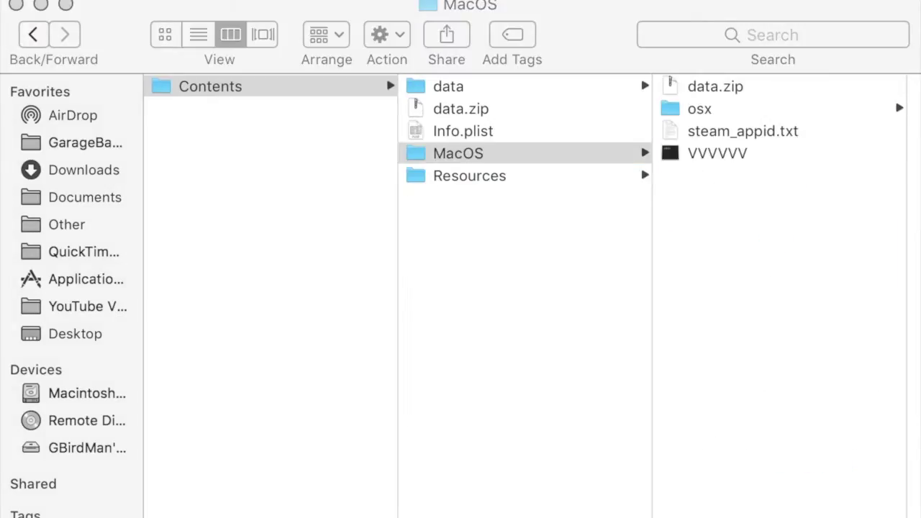
- Replace the rebuilt data.zip in MacOS with the original data.zip
left_click(540, 515)
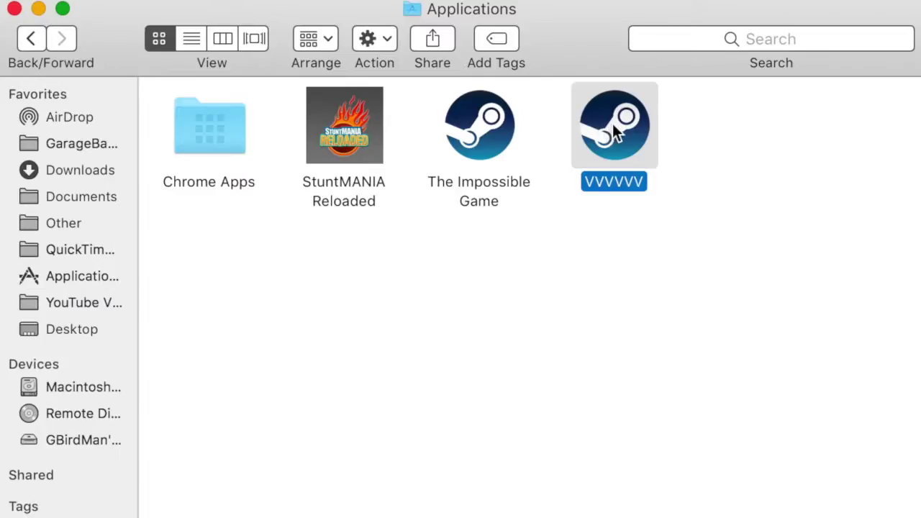
- Show the VVVVVV package contents, look in Resources, then open MacOS to see run.sh
right_click(614, 126)
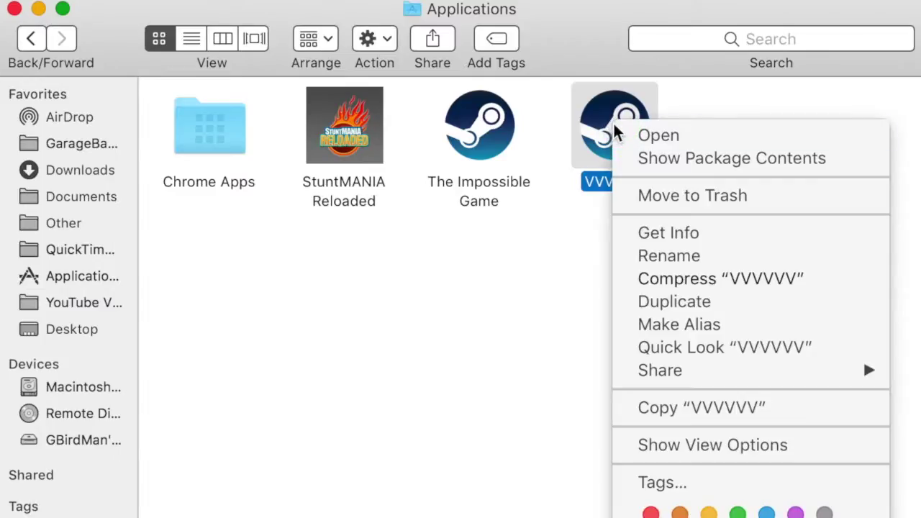
left_click(656, 158)
double_click(217, 132)
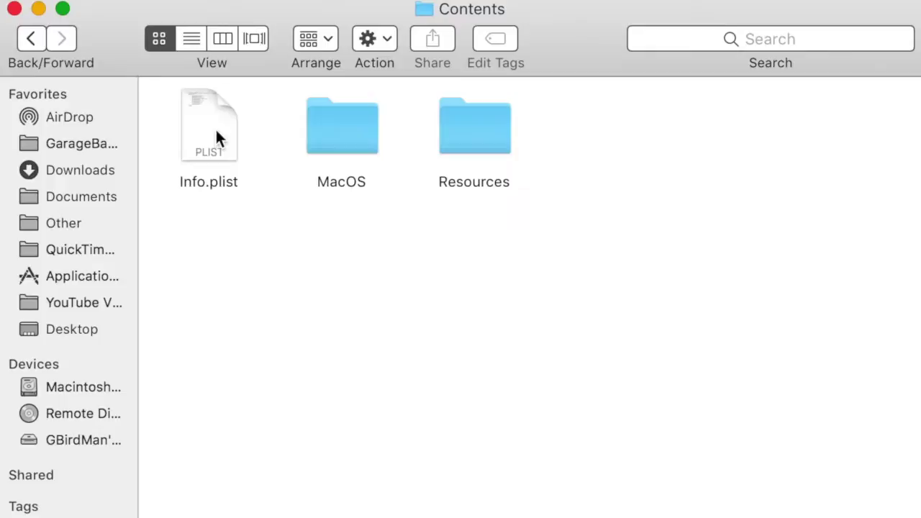
double_click(464, 140)
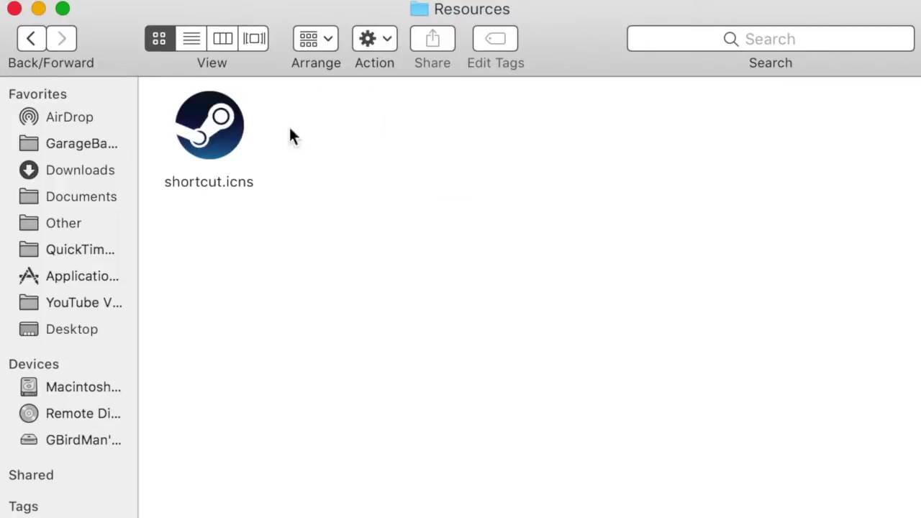
left_click(33, 38)
double_click(335, 129)
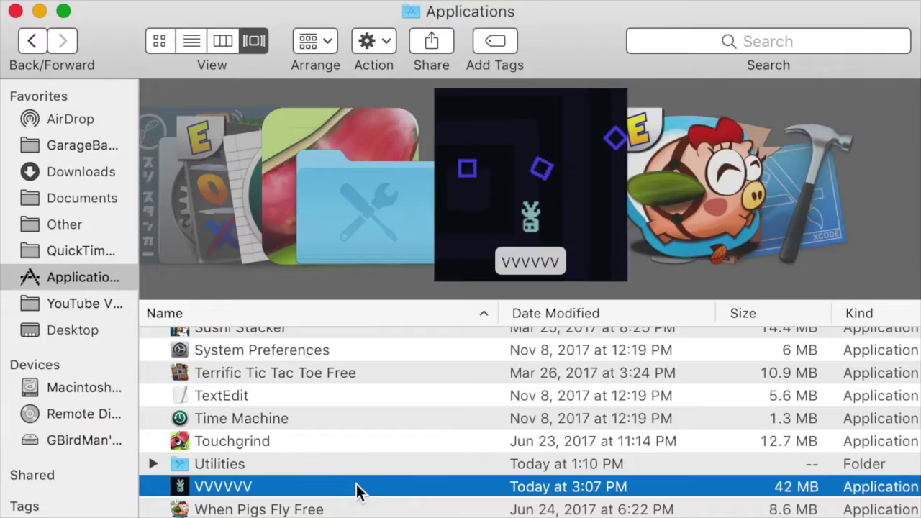
- Launch the App Store VVVVVV, then preview mflv.icns and movie.swf in its Contents/Resources
double_click(356, 486)
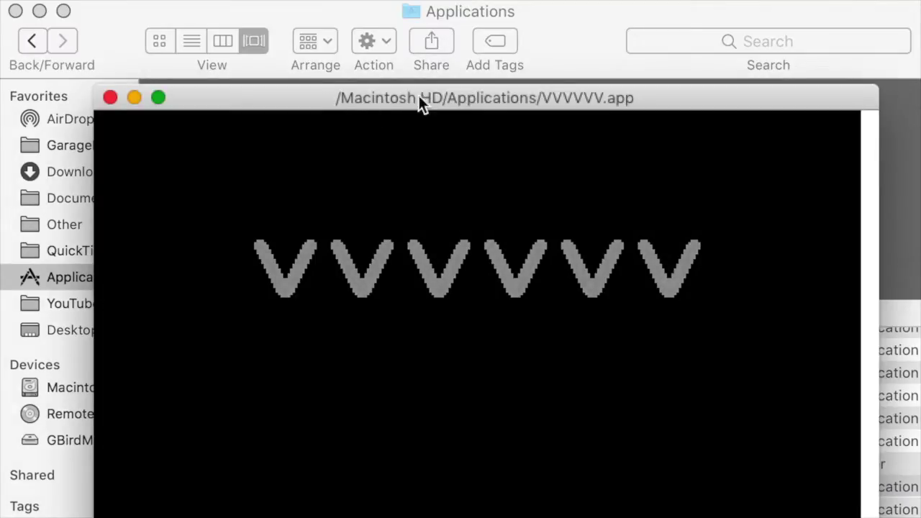
left_click_drag(592, 102, 563, 1)
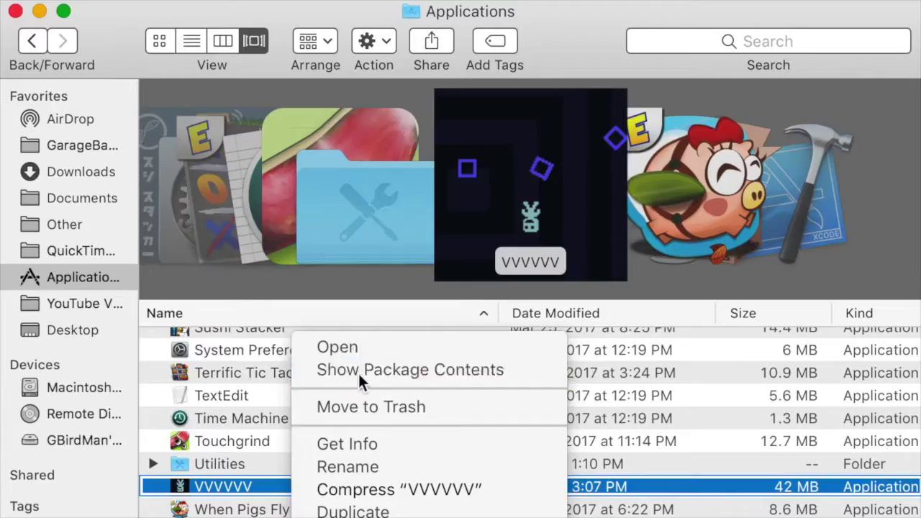
left_click(356, 381)
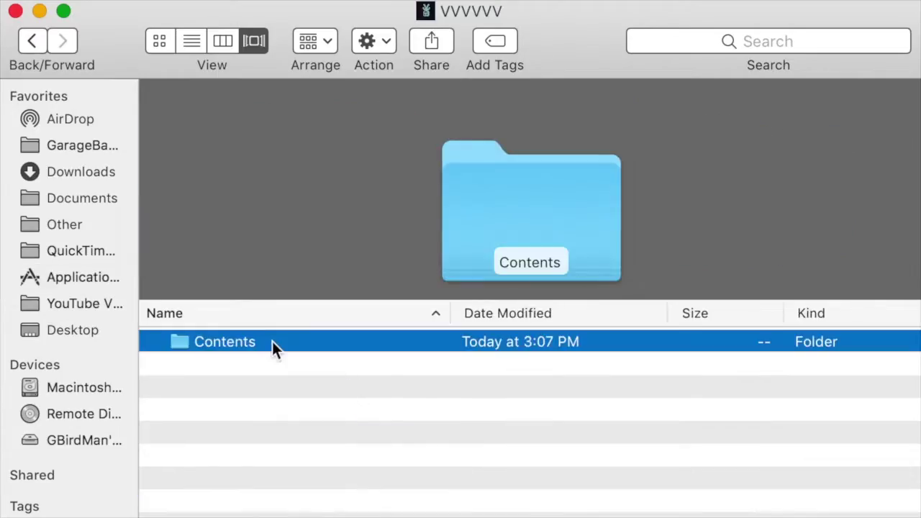
double_click(271, 342)
double_click(234, 477)
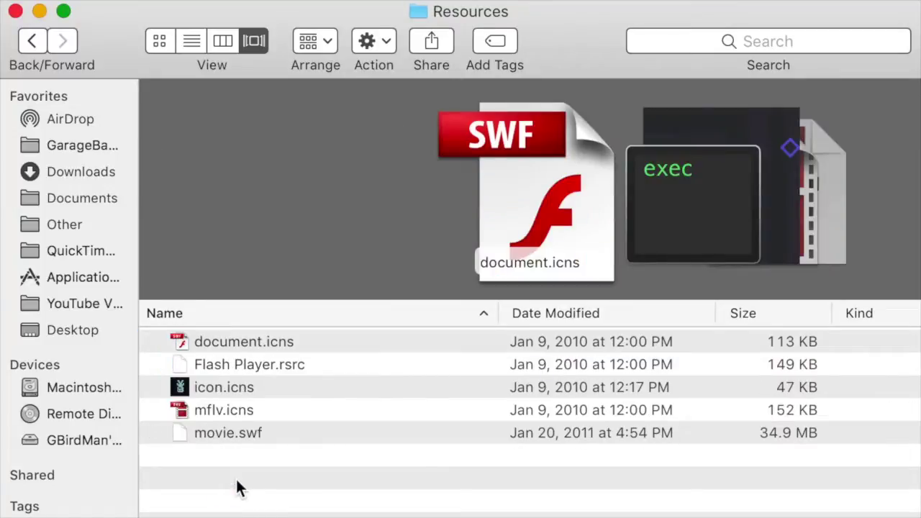
left_click(223, 408)
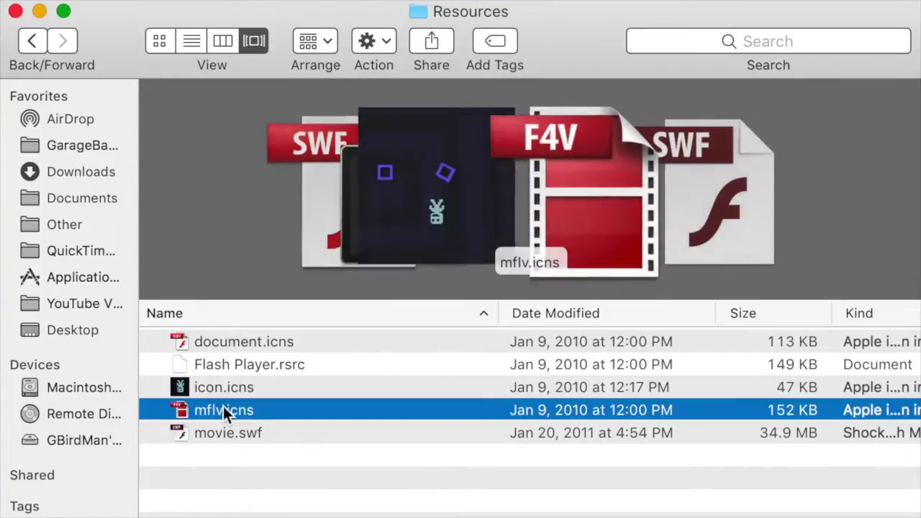
left_click(218, 434)
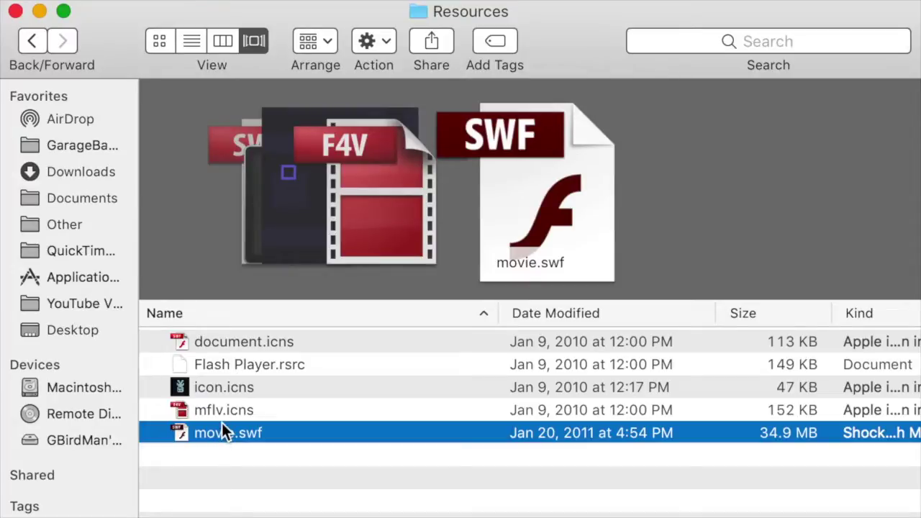
- Browse the package's _CodeSignature and _MASReceipt folders, then return to Resources
key("super+bracketleft")
double_click(270, 342)
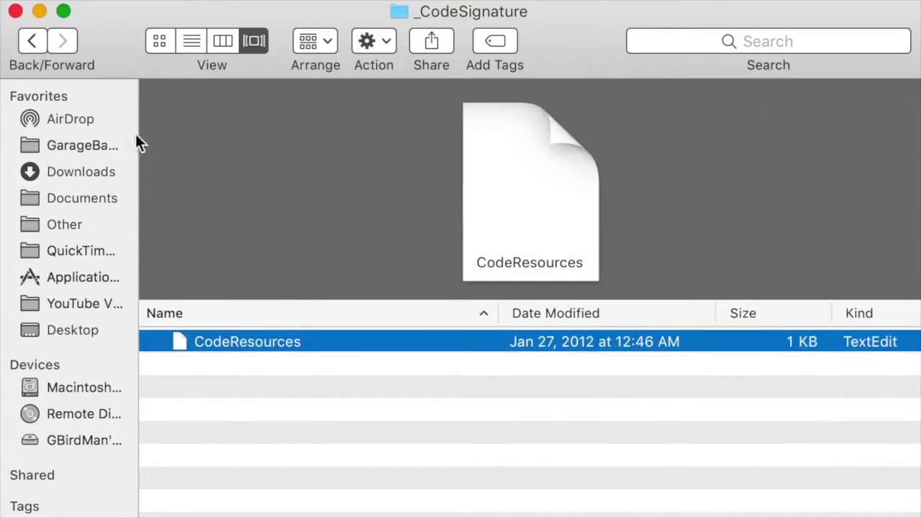
left_click(36, 47)
double_click(250, 365)
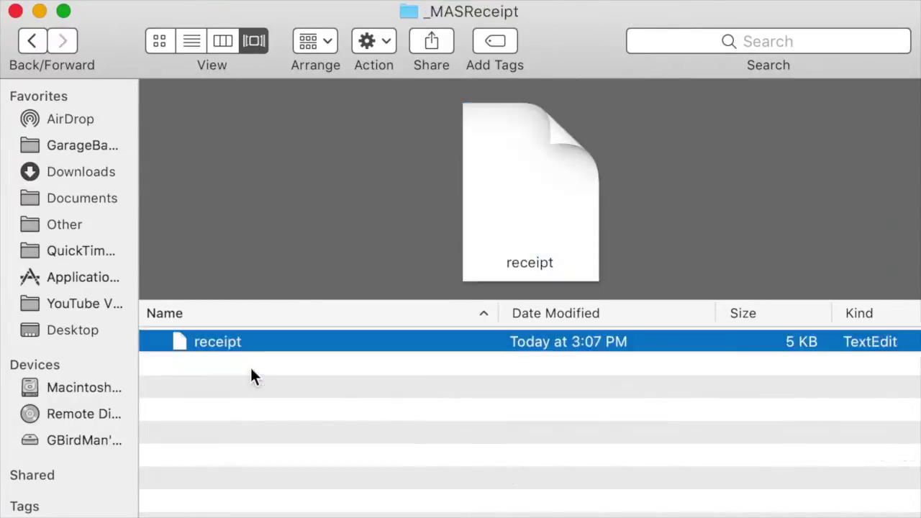
left_click(32, 40)
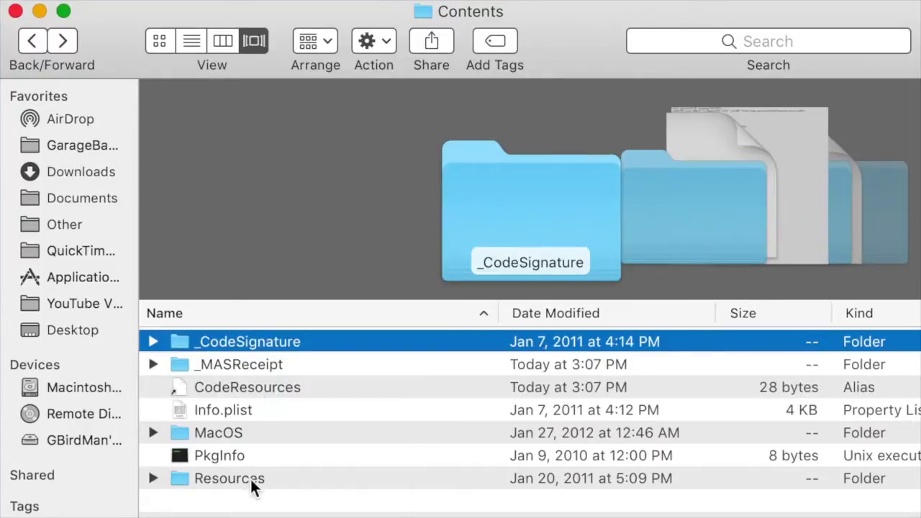
double_click(248, 479)
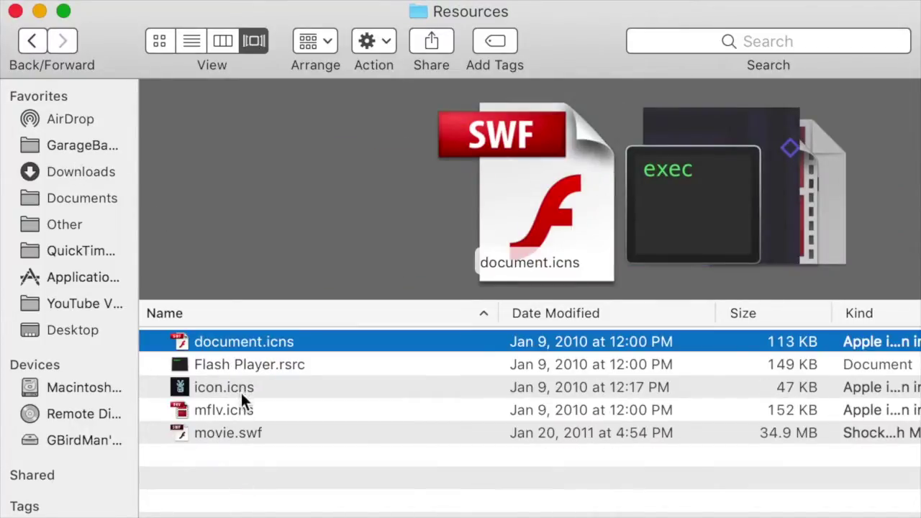
scroll(321, 397, "right", 2)
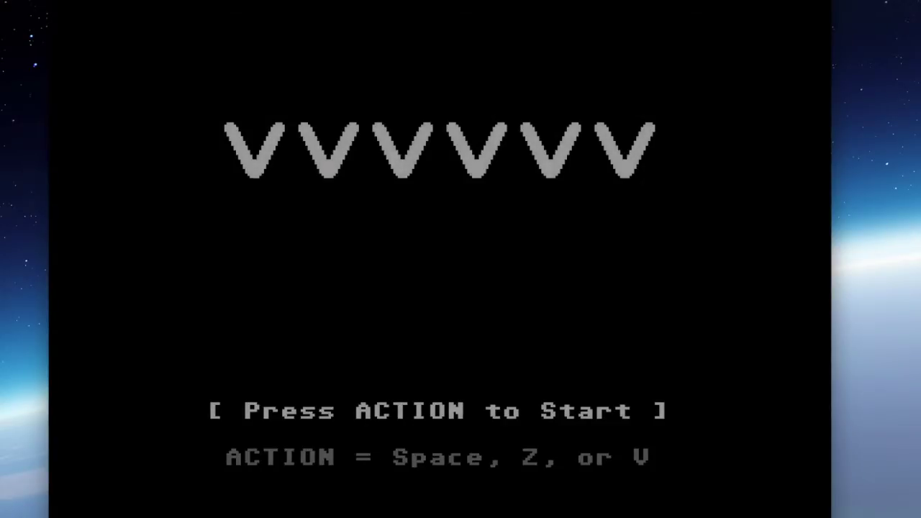
- Shrink the VVVVVV title-screen window from full screen to a smaller window
left_click_drag(828, 515, 413, 249)
- Bring the VVVVVV window fully into view and shrink it to a tiny size
left_click_drag(333, 2, 339, 84)
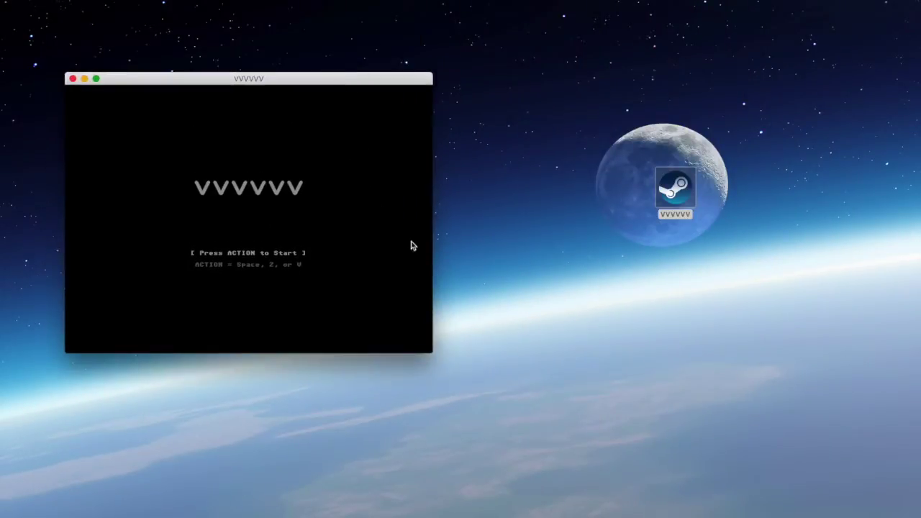
left_click_drag(432, 350, 300, 272)
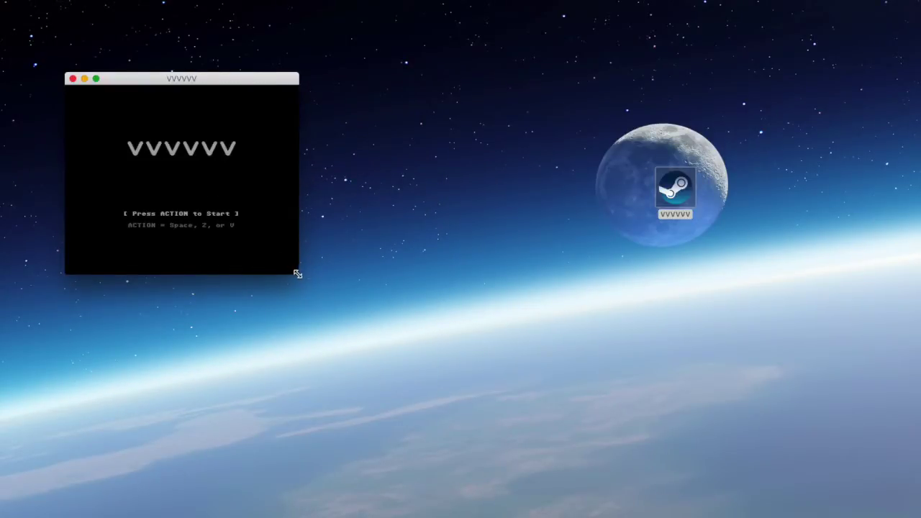
left_click_drag(297, 273, 249, 246)
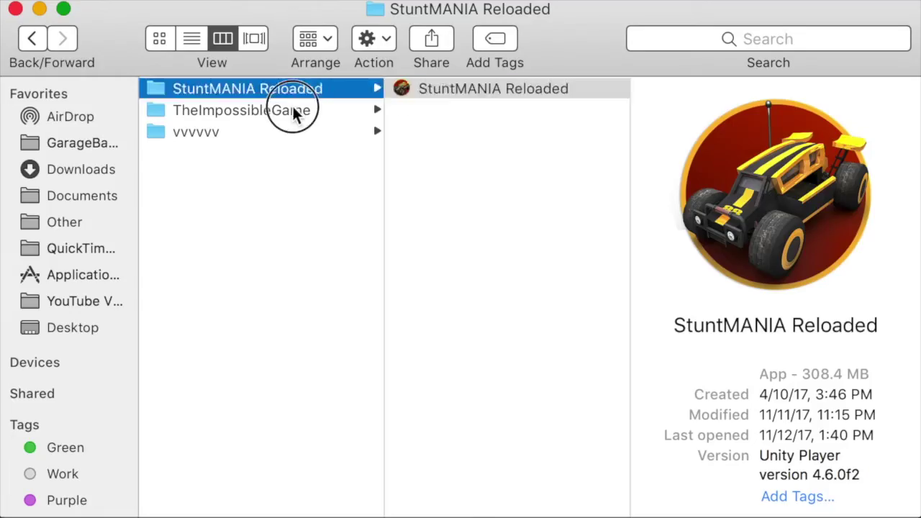
- Open the VVVVVV app's package from the vvvvvv folder and go to Contents/Resources
left_click(295, 115)
left_click(288, 133)
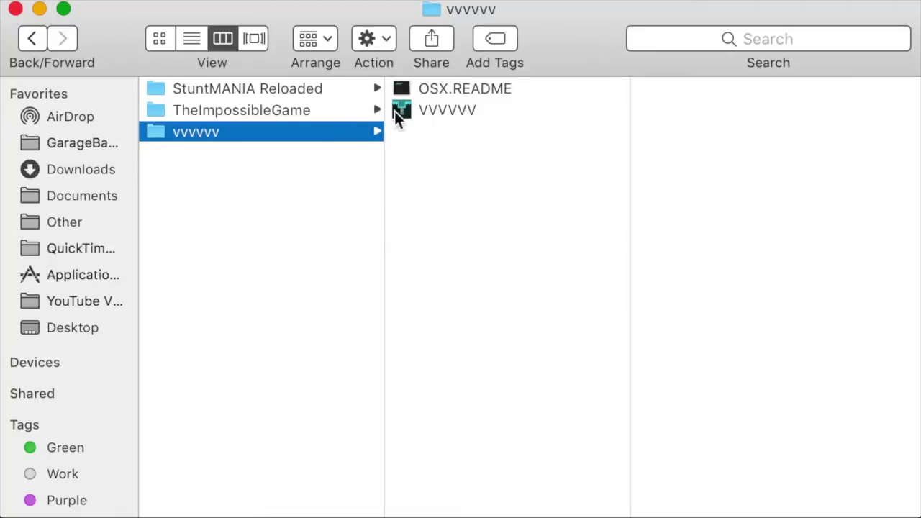
right_click(413, 108)
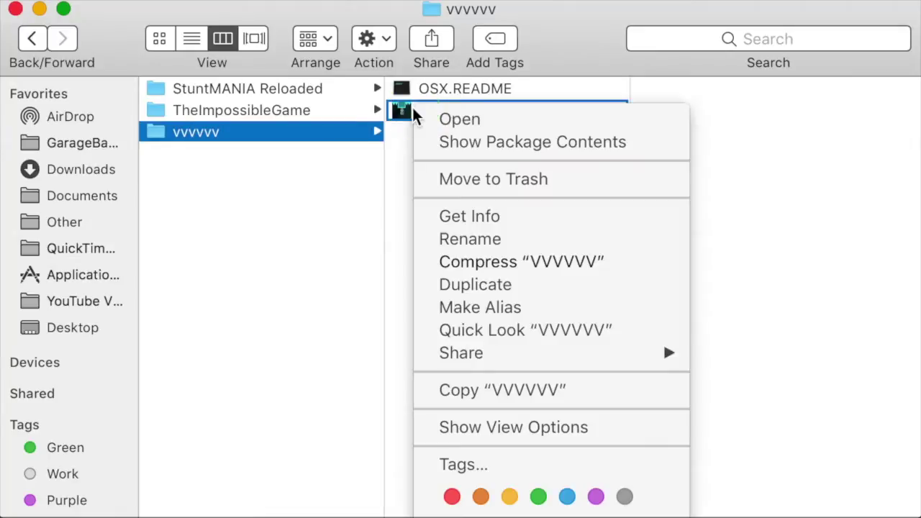
left_click(462, 143)
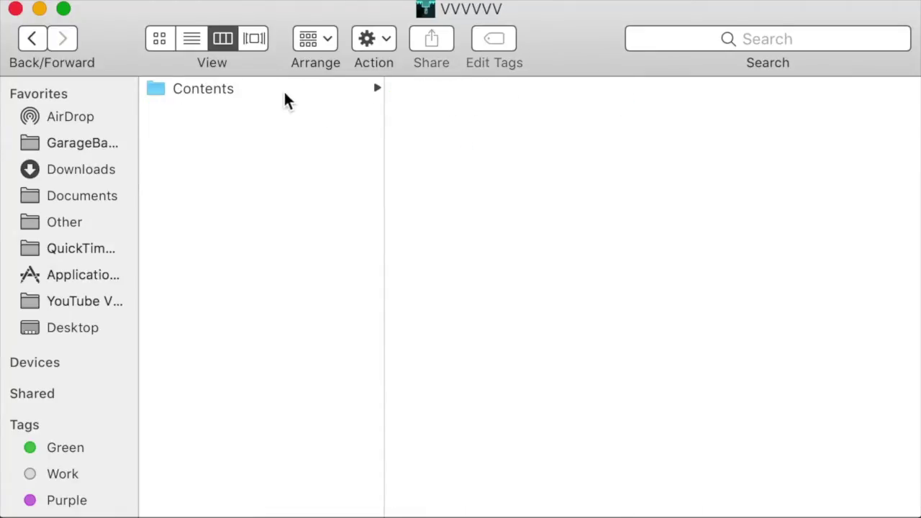
left_click(285, 92)
left_click(463, 135)
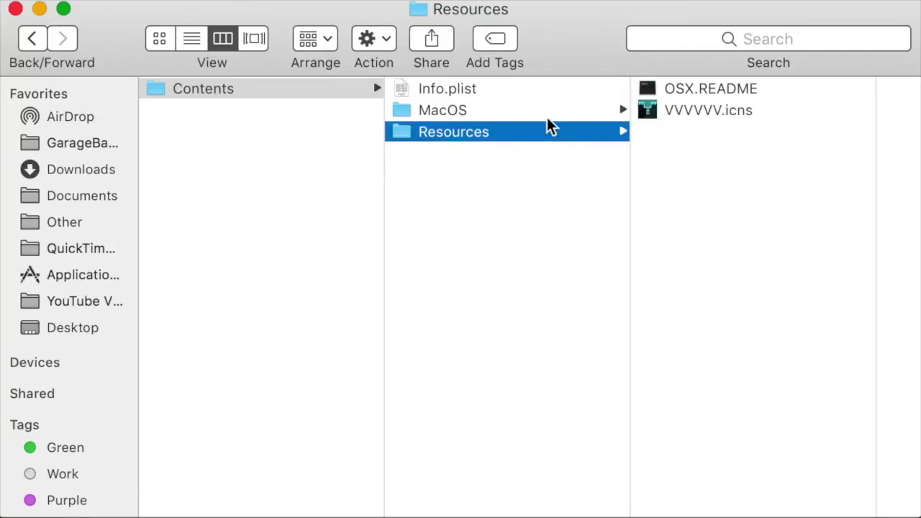
- Open OSX.README in a text editor, read it, then close it
left_click(660, 90)
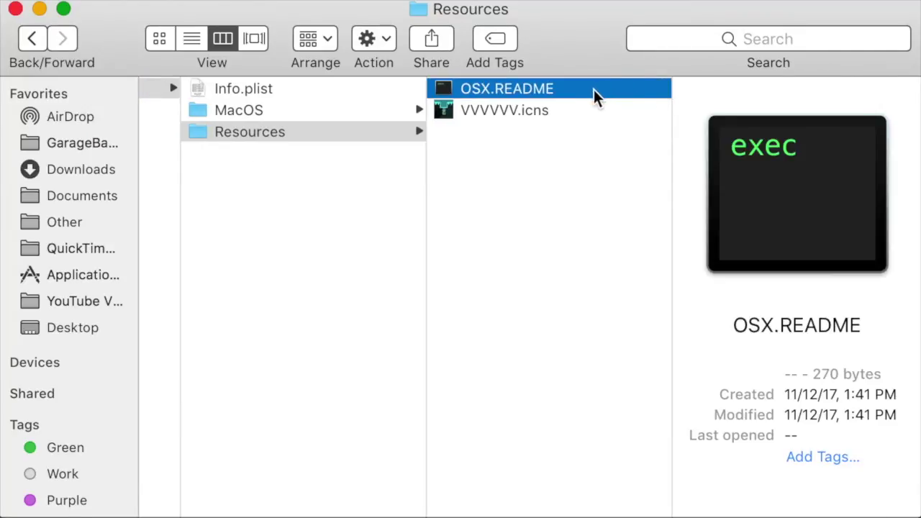
double_click(538, 90)
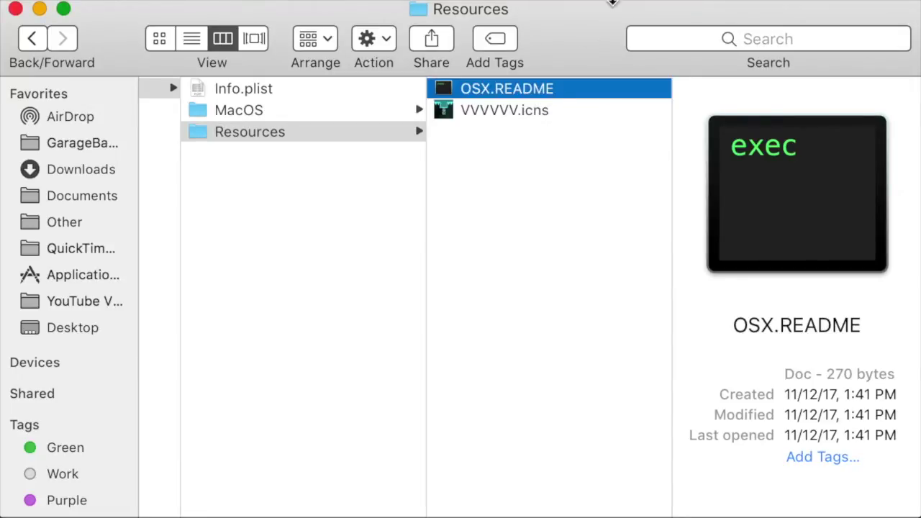
left_click(529, 110)
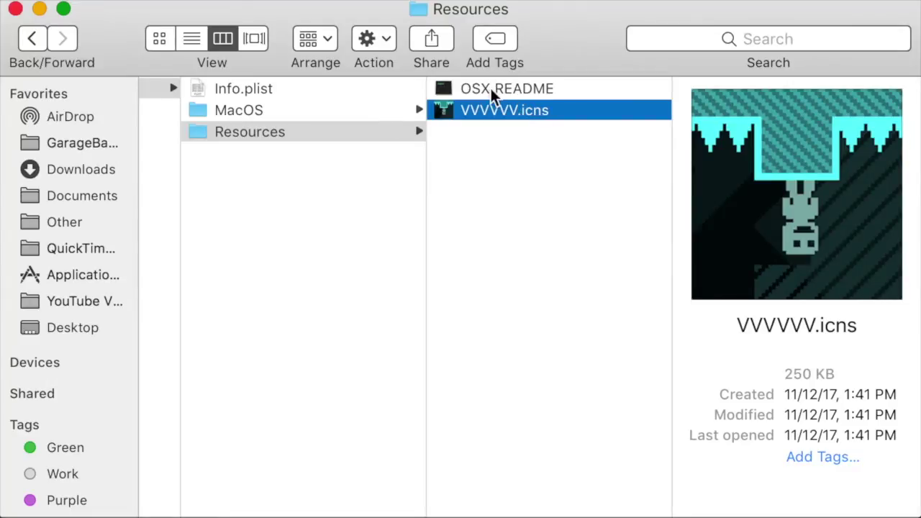
left_click(491, 92)
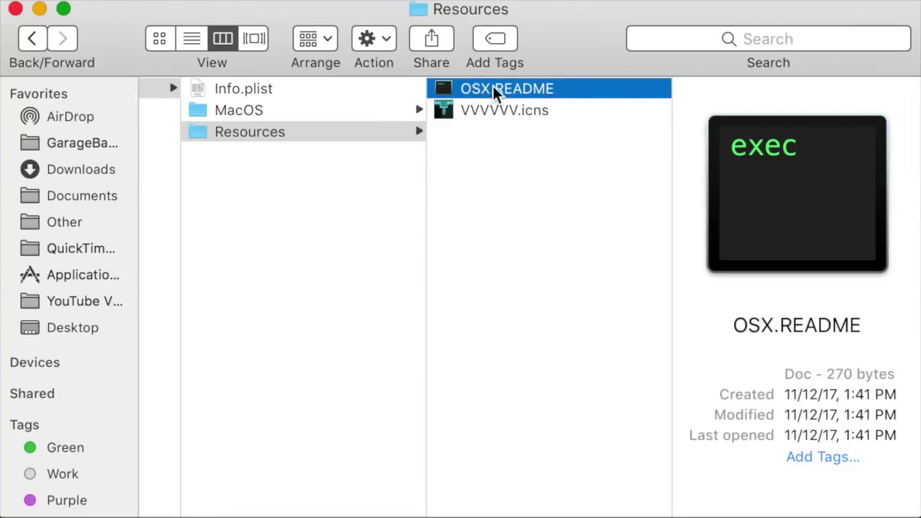
left_click(494, 92)
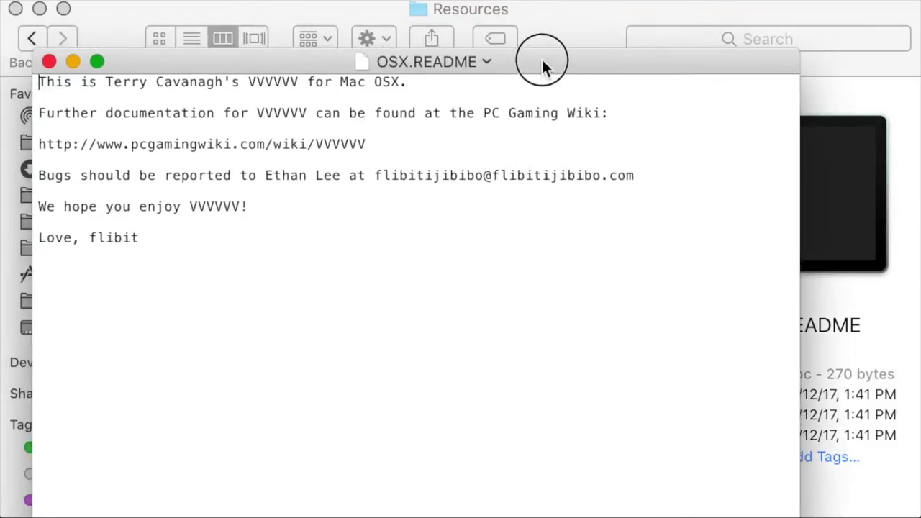
left_click_drag(541, 57, 557, 52)
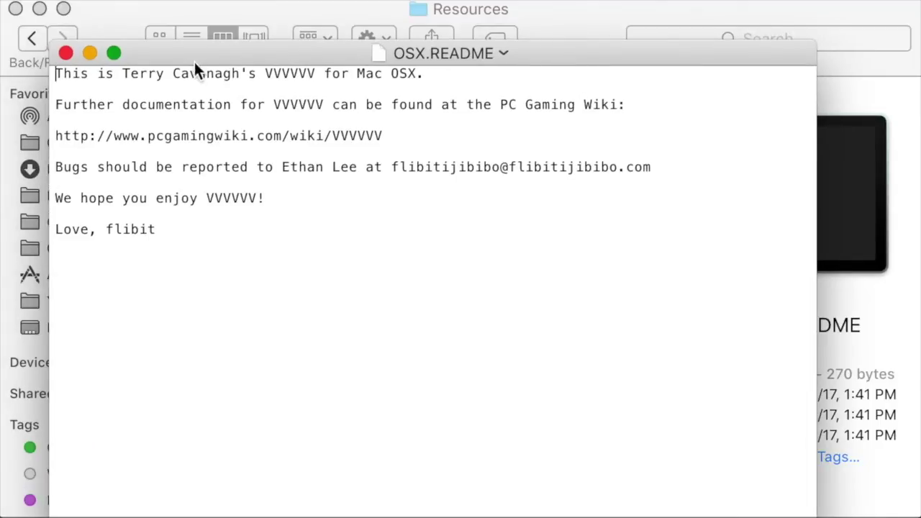
left_click(65, 52)
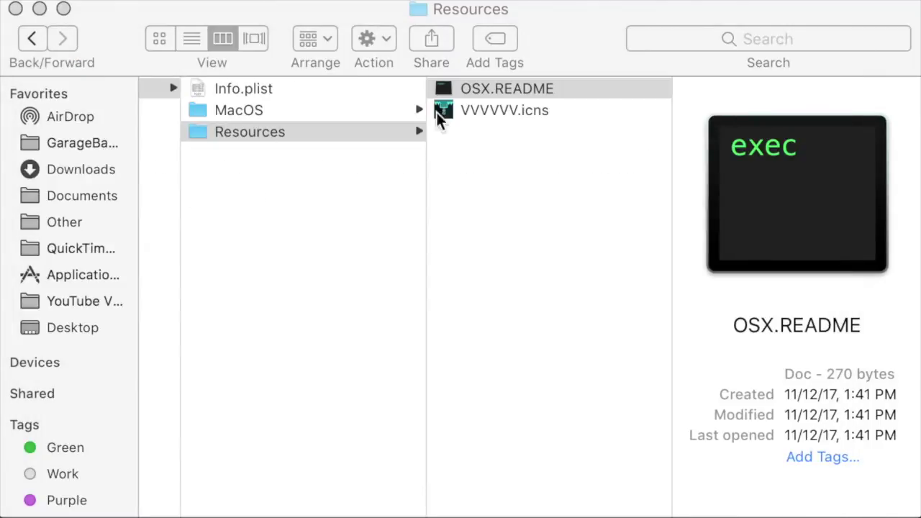
- Preview VVVVVV.icns, close it, then list the dylib libraries in MacOS/osx
left_click(462, 110)
left_click(459, 108)
double_click(458, 109)
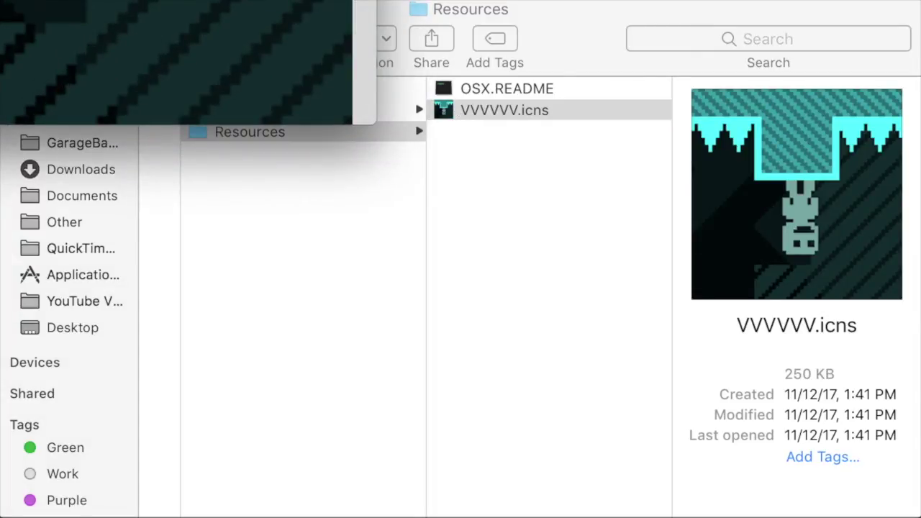
key("super+q")
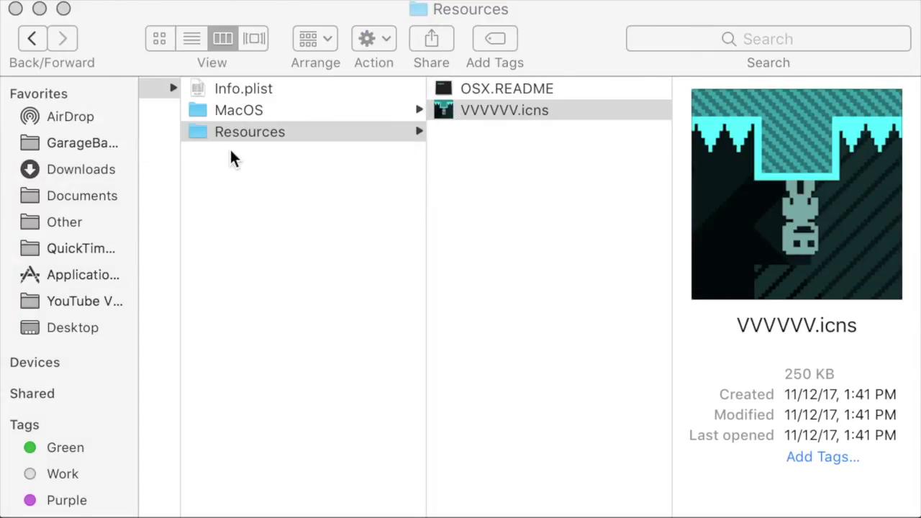
left_click(242, 110)
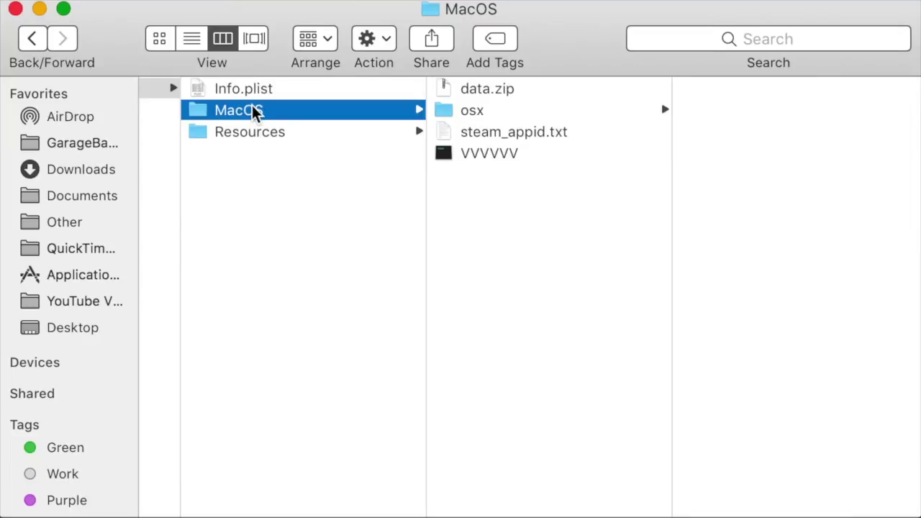
left_click(503, 115)
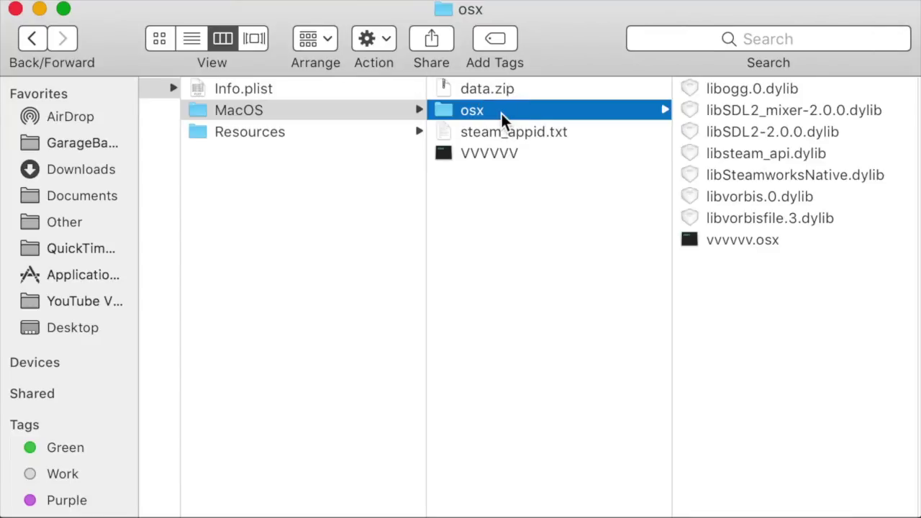